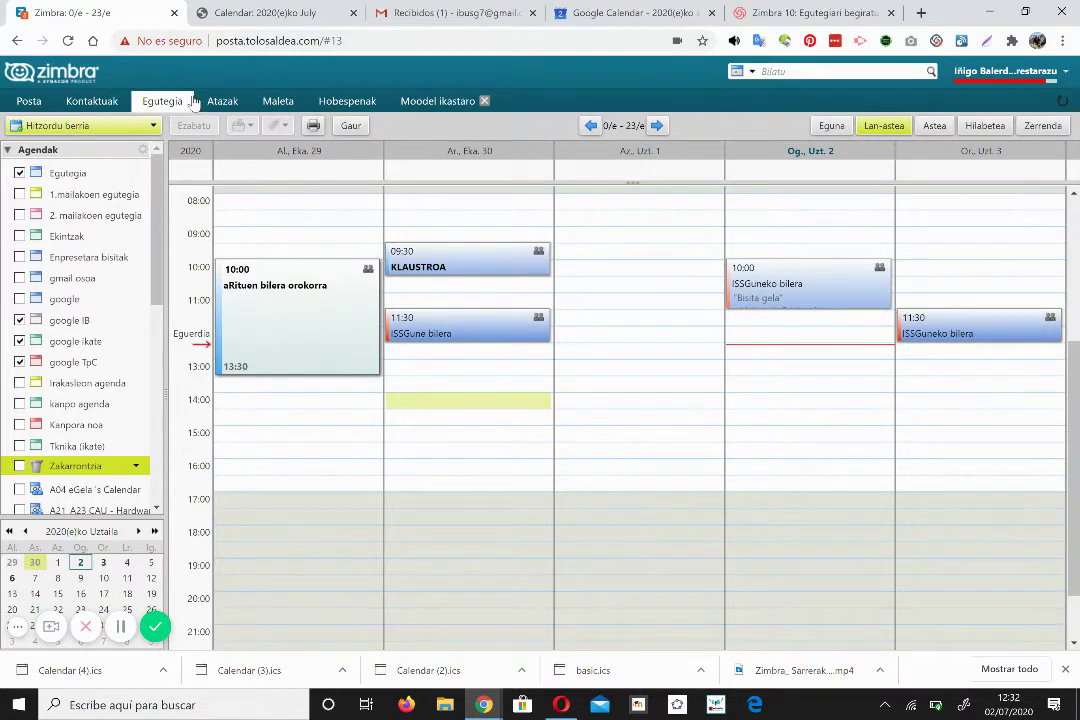
- Switch to Google Calendar and open the Integratu egutegia settings of the account owner's own calendar, the first under Nire egutegiak
{"action": "left_click", "coordinate": [613, 8]}
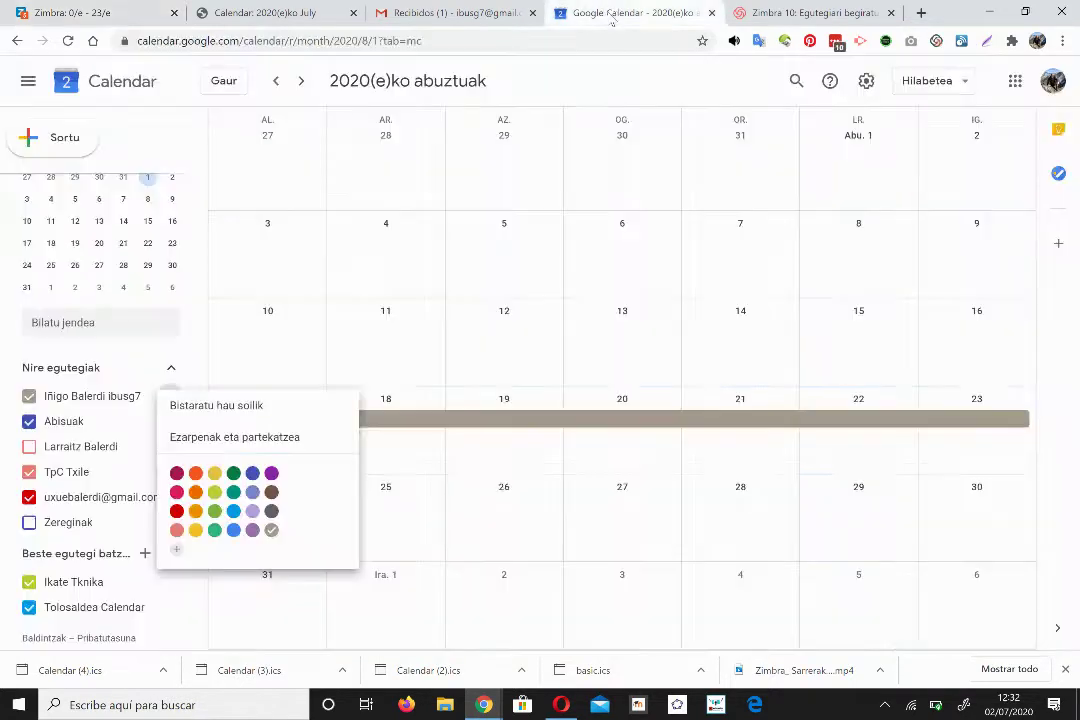
{"action": "left_click", "coordinate": [8, 349]}
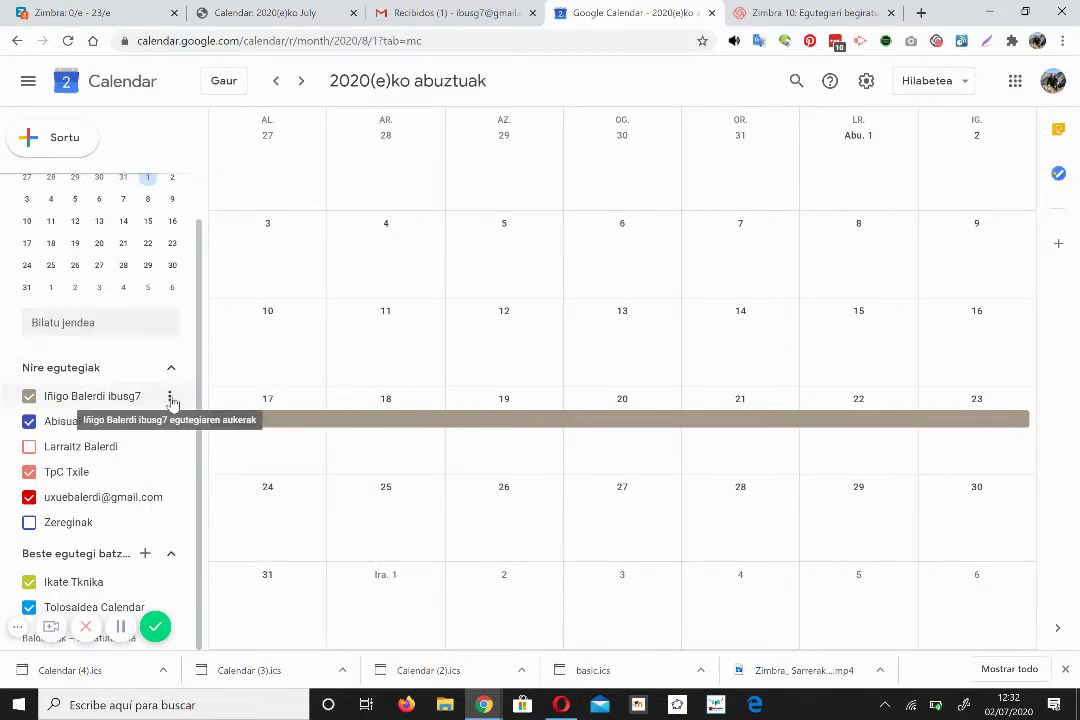
{"action": "left_click", "coordinate": [171, 399]}
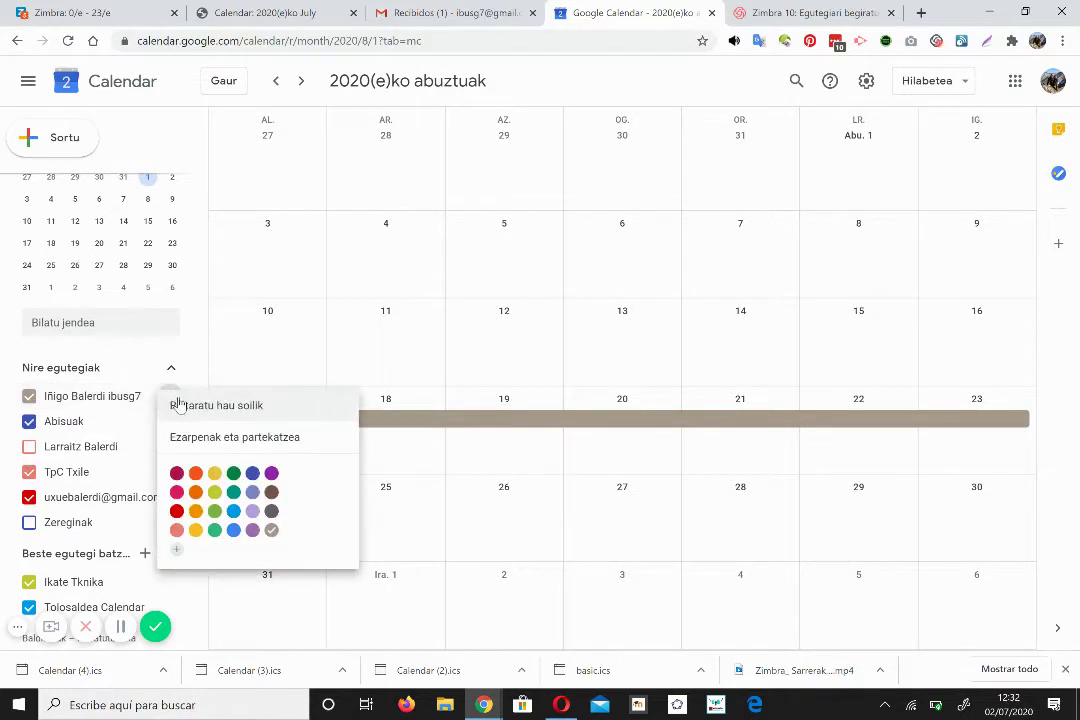
{"action": "left_click", "coordinate": [232, 440]}
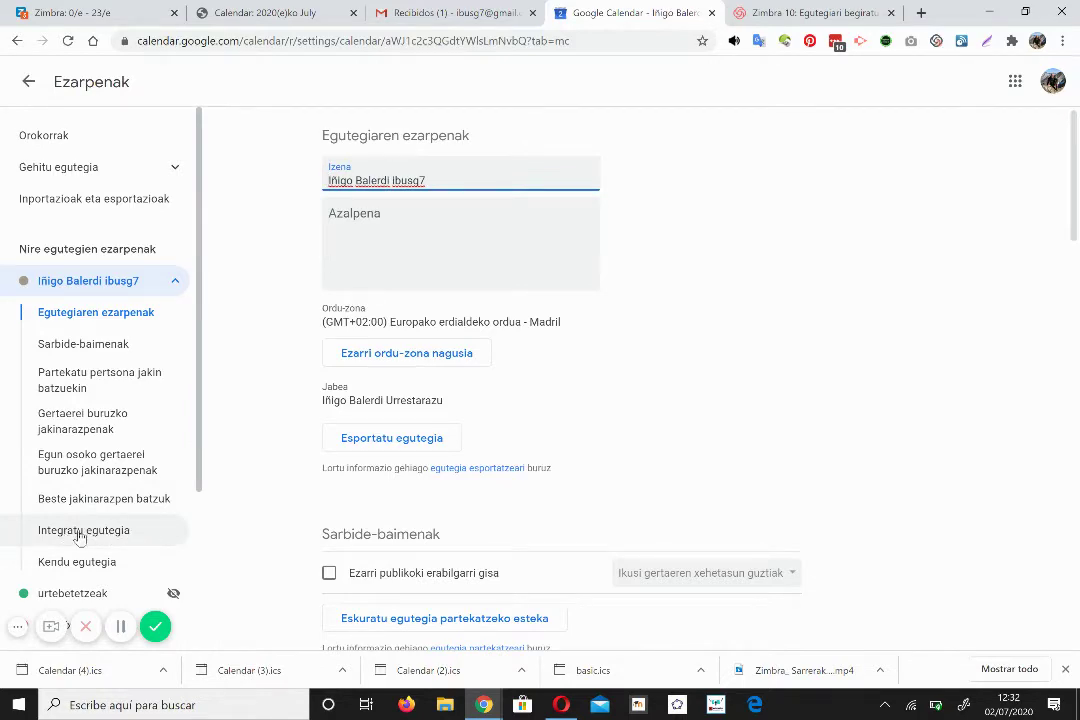
{"action": "left_click", "coordinate": [105, 531]}
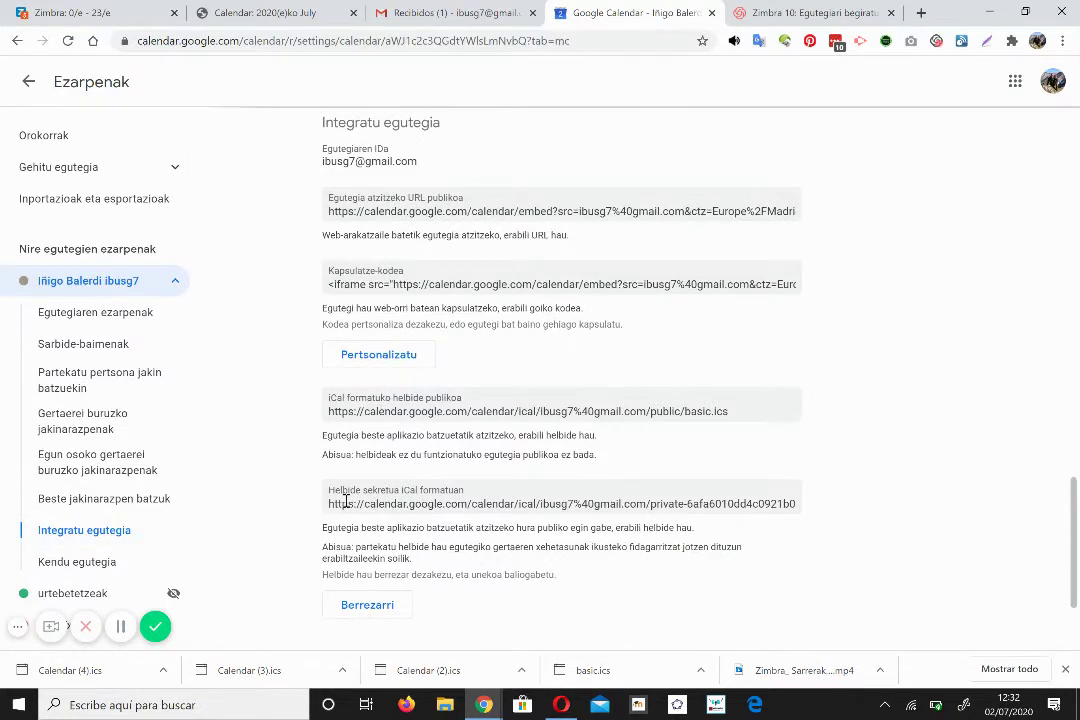
- Copy the calendar's secret address in iCal format
{"action": "left_click", "coordinate": [430, 505]}
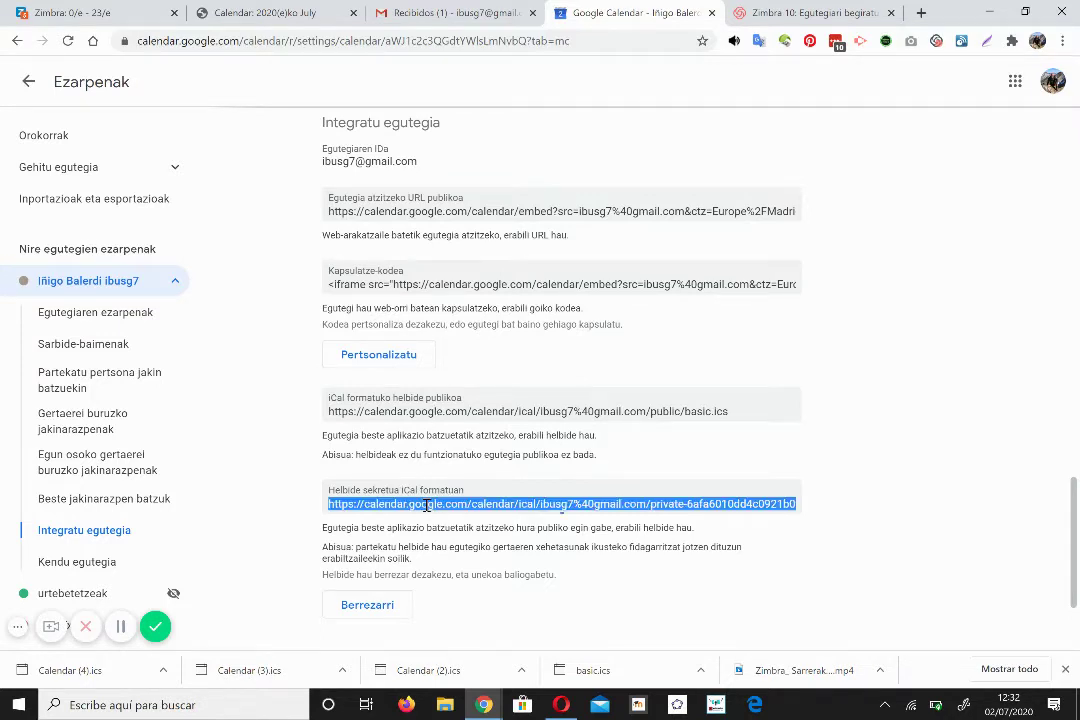
{"action": "right_click", "coordinate": [427, 505]}
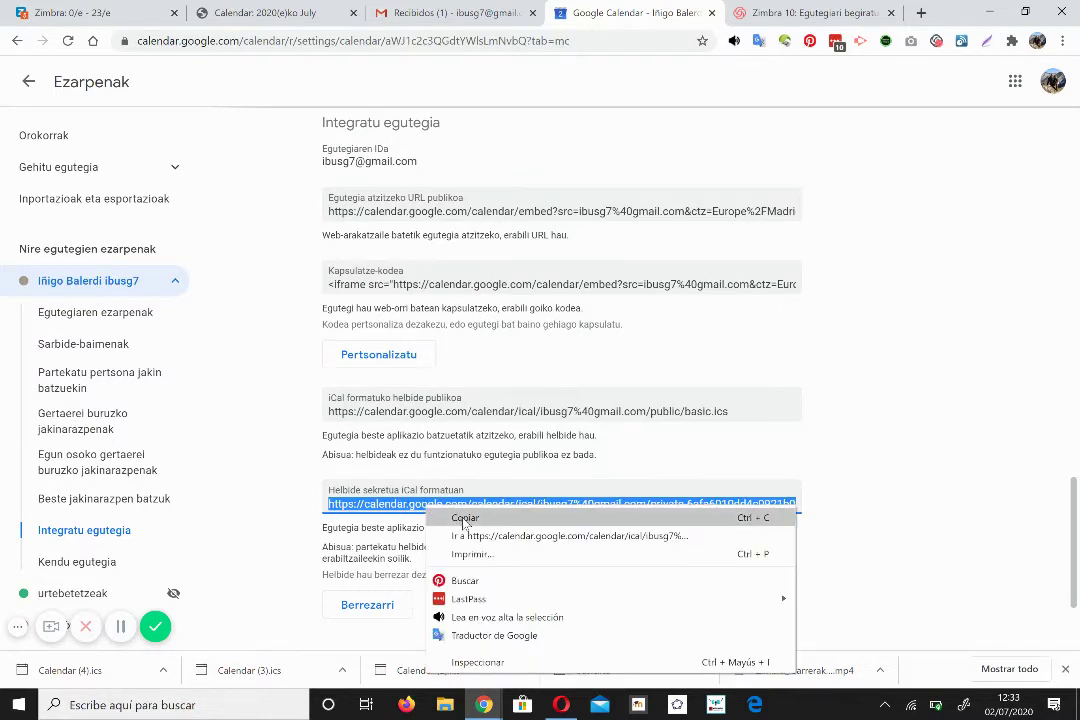
{"action": "left_click", "coordinate": [463, 519]}
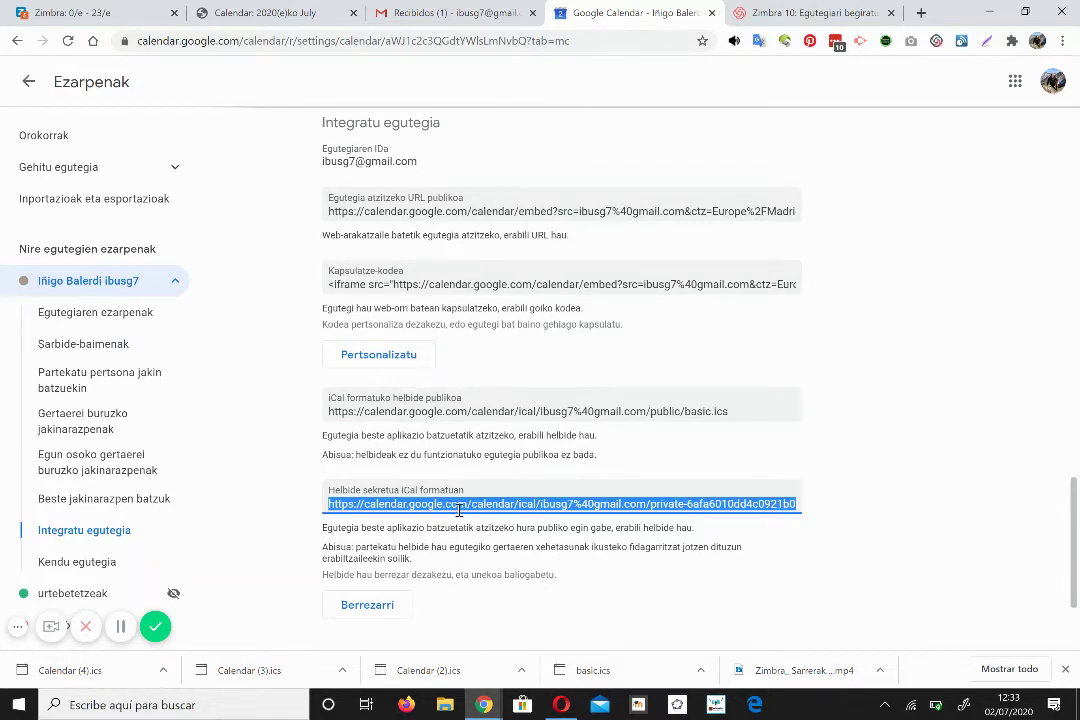
- Switch to Zimbra and start adding an external calendar of the "beste bat" kind with the type iCALra harpidetza
{"action": "left_click", "coordinate": [60, 12]}
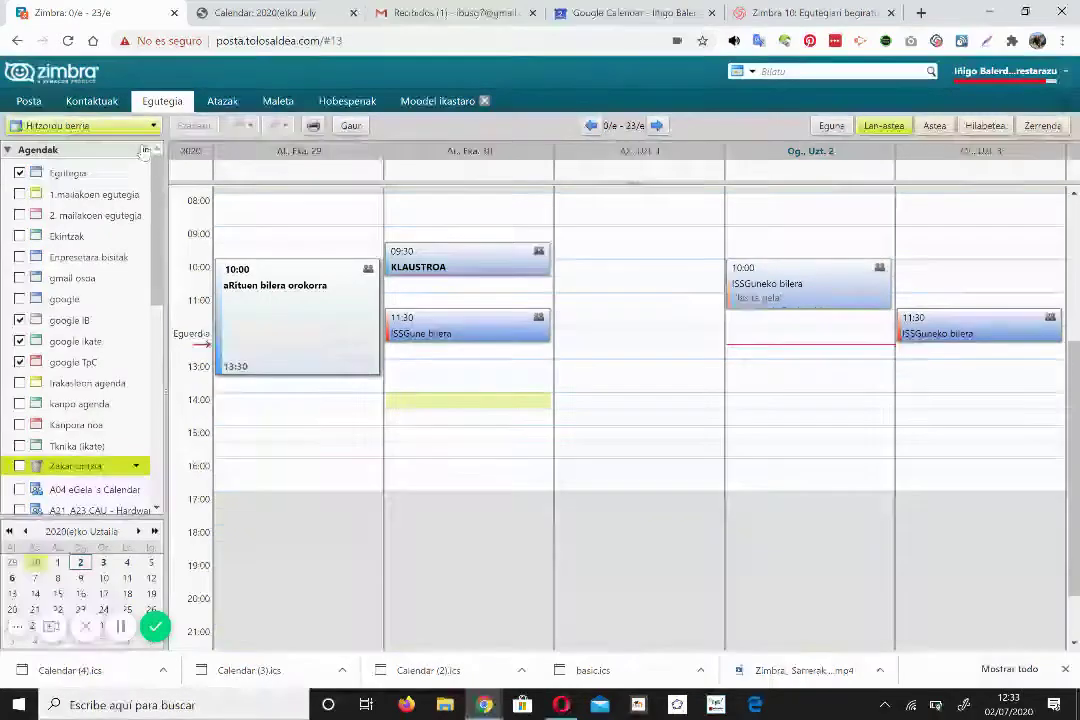
{"action": "left_click", "coordinate": [143, 151]}
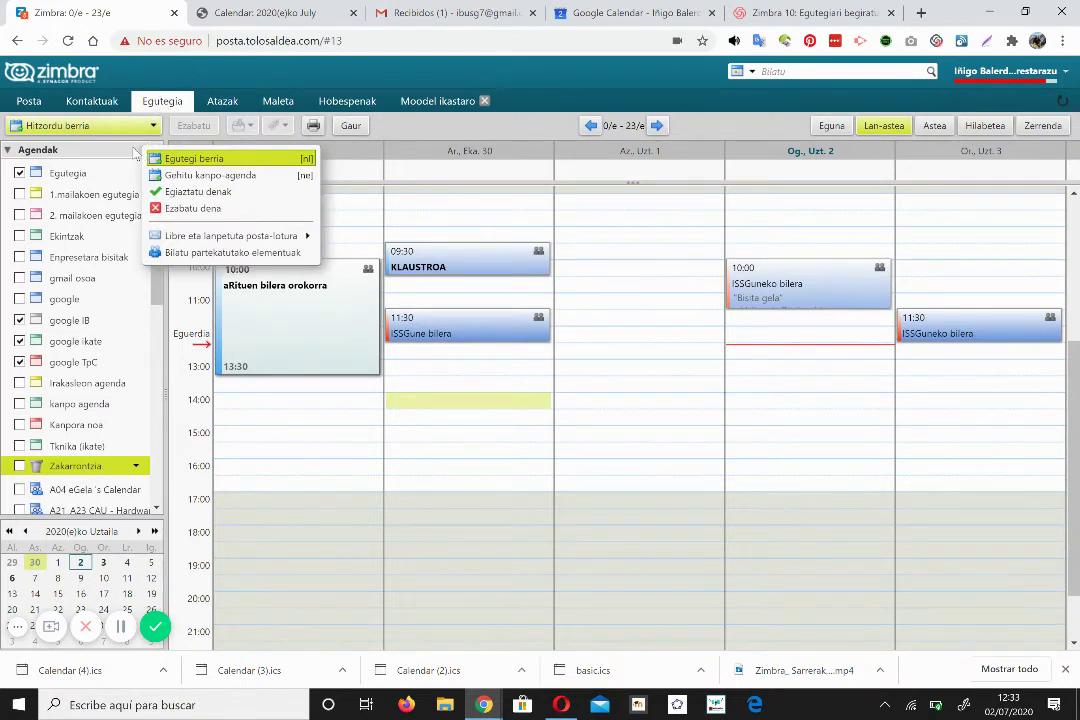
{"action": "left_click", "coordinate": [126, 150]}
{"action": "left_click", "coordinate": [145, 151]}
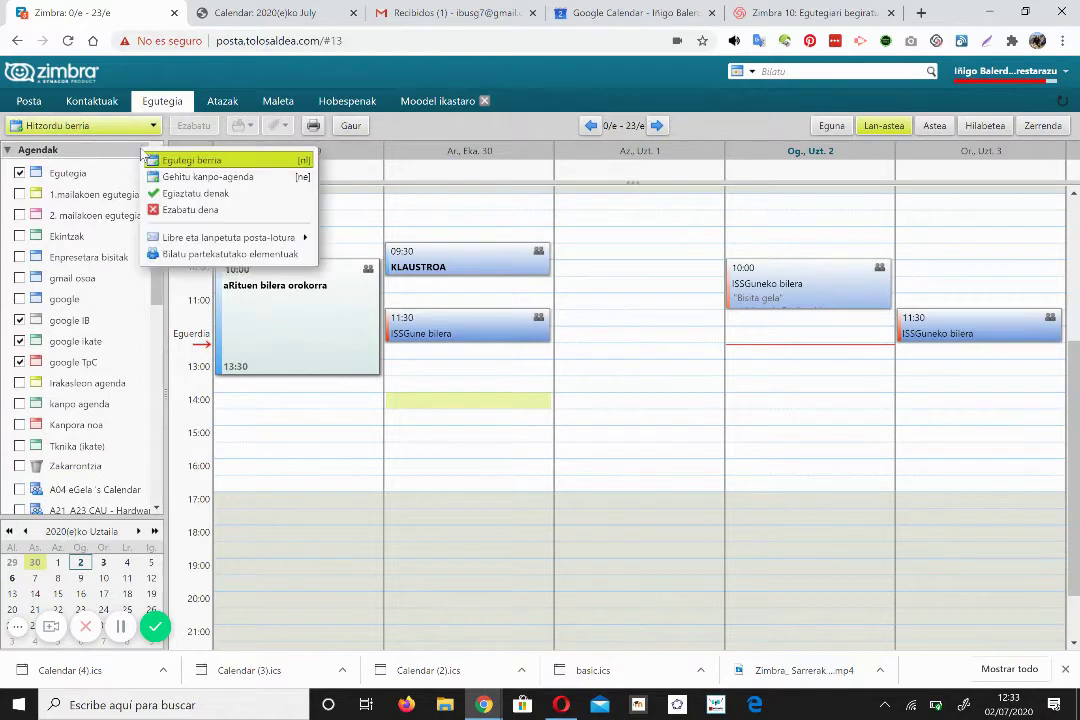
{"action": "left_click", "coordinate": [197, 178]}
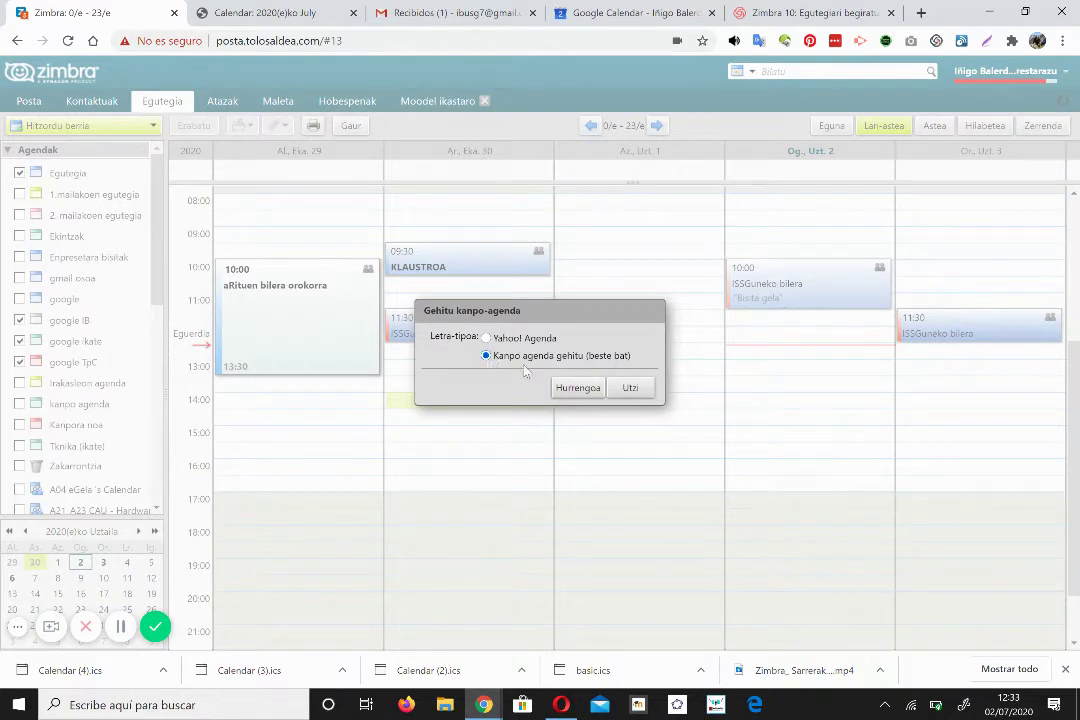
{"action": "left_click", "coordinate": [577, 388]}
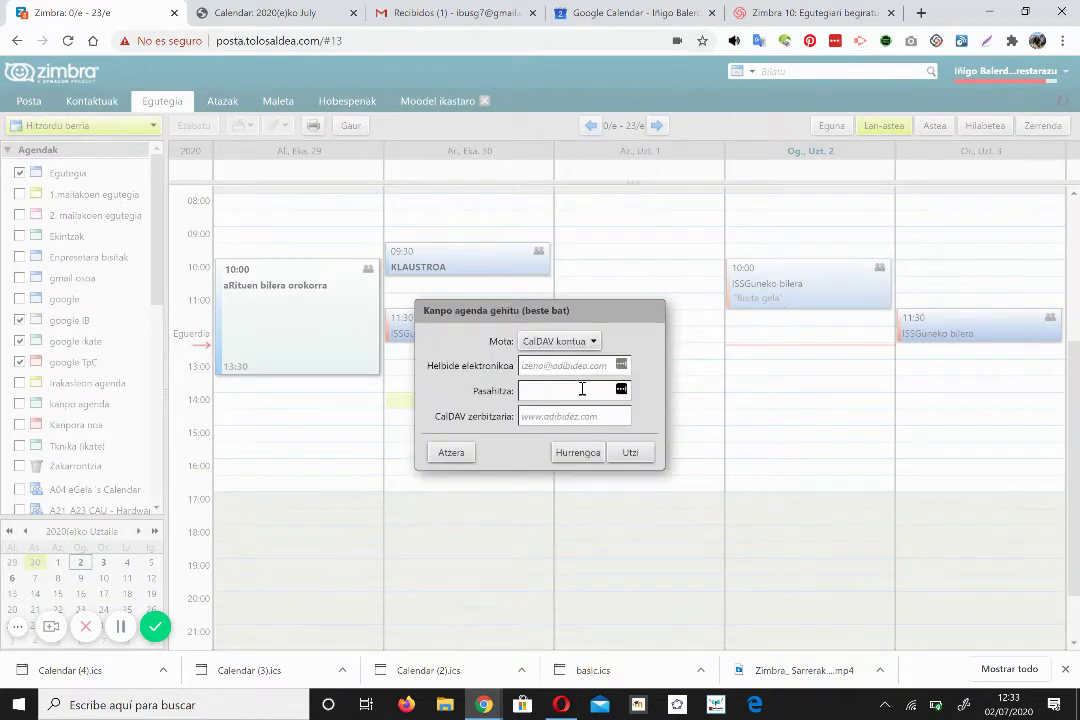
{"action": "left_click", "coordinate": [570, 342]}
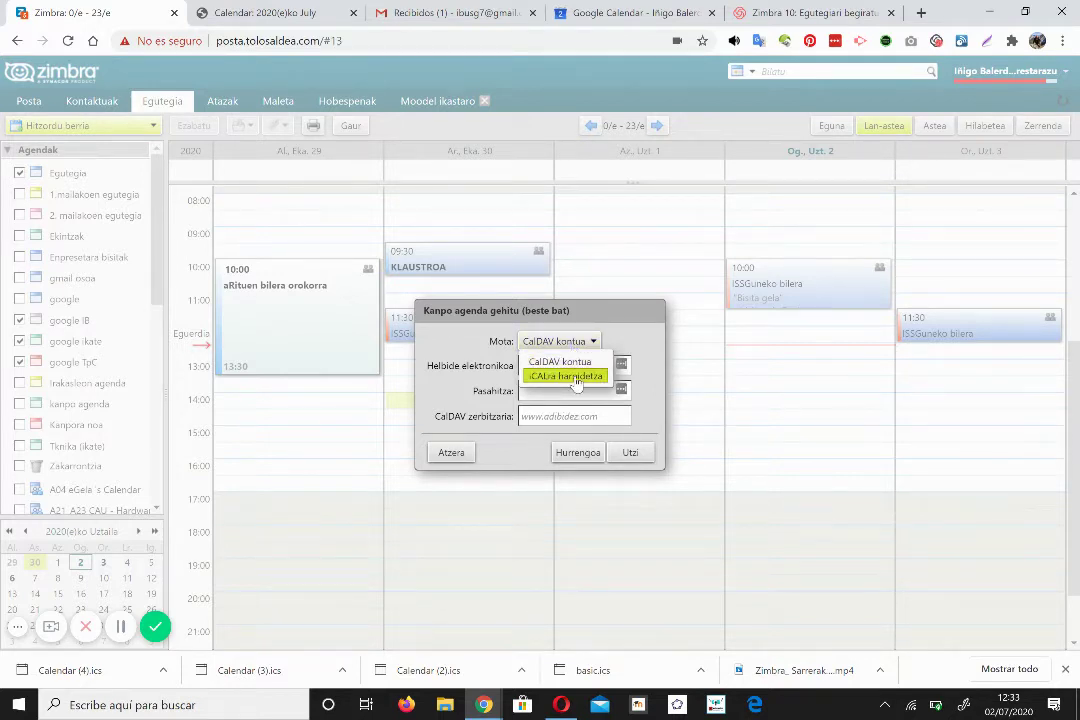
{"action": "left_click", "coordinate": [576, 382]}
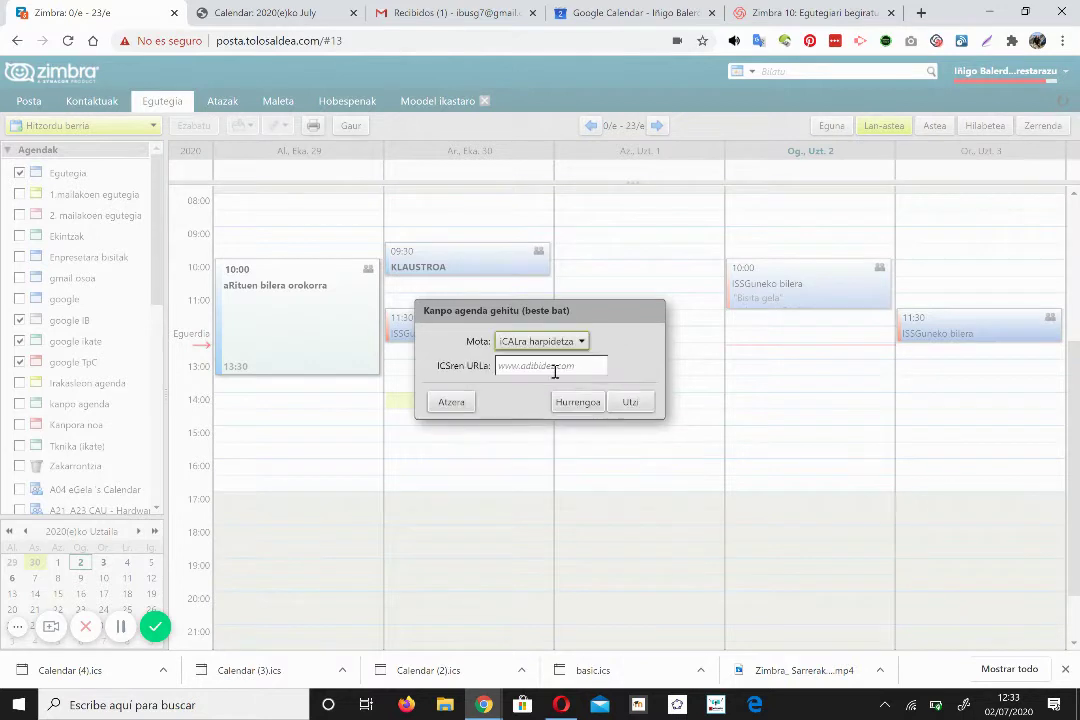
- Paste the copied secret iCal address as the ICS URL and add the calendar under the name "Googleko nere egutegia"
{"action": "left_click", "coordinate": [518, 367]}
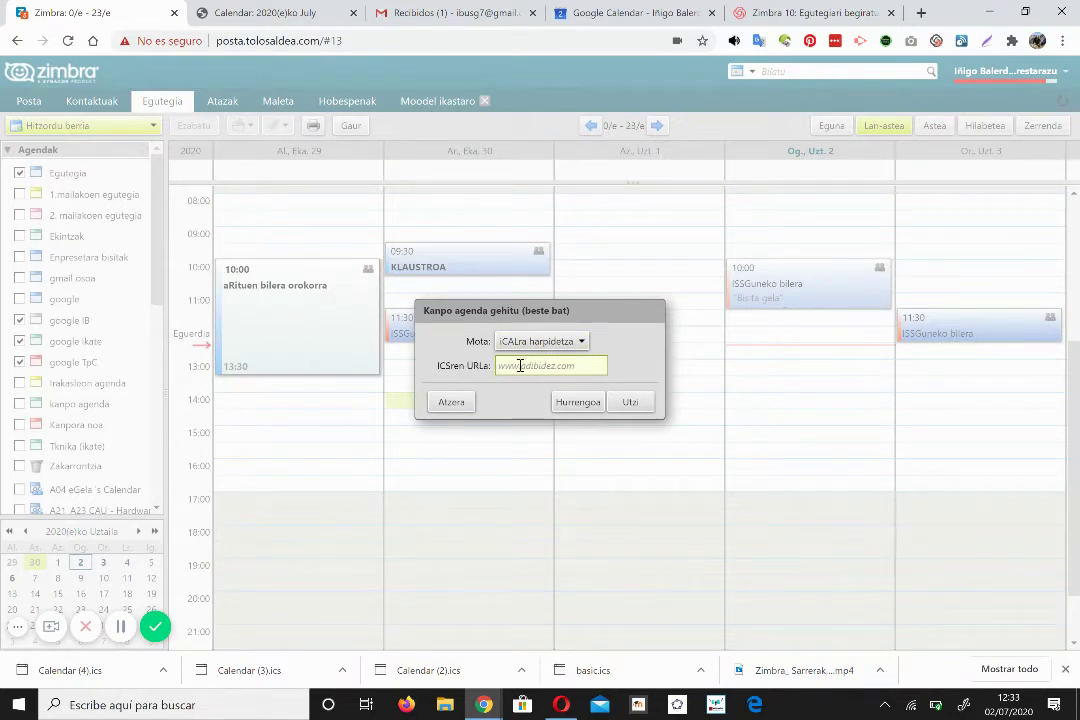
{"action": "key", "text": "ctrl+v"}
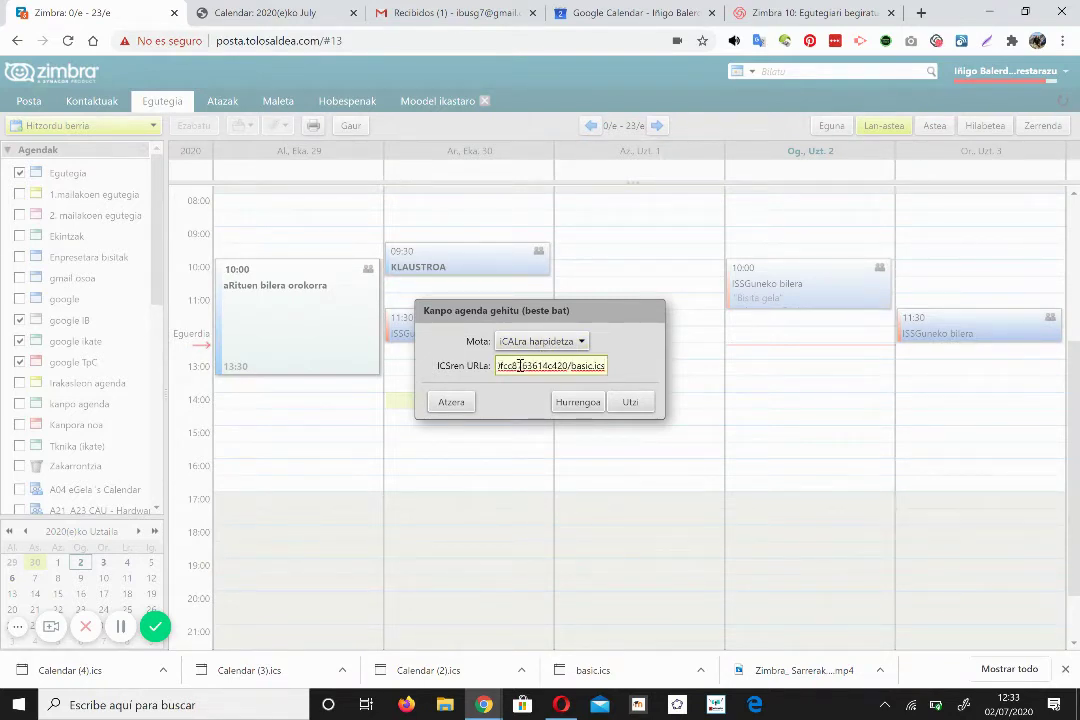
{"action": "left_click", "coordinate": [580, 403]}
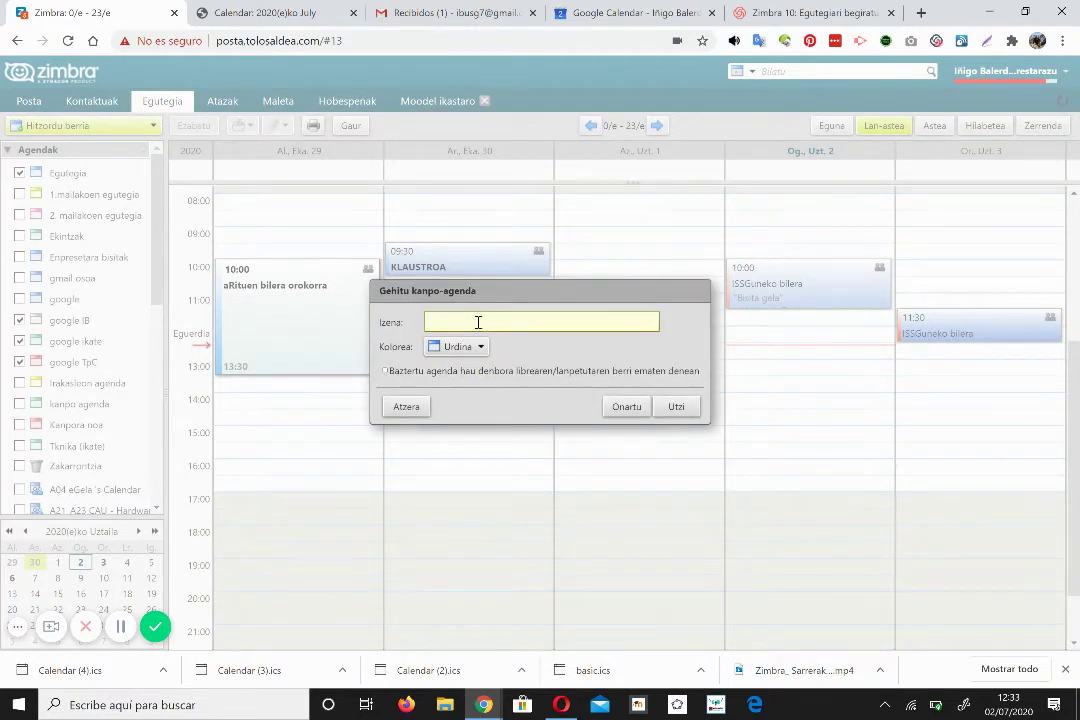
{"action": "type", "text": "Googleko nire egutegia"}
{"action": "left_click", "coordinate": [626, 406]}
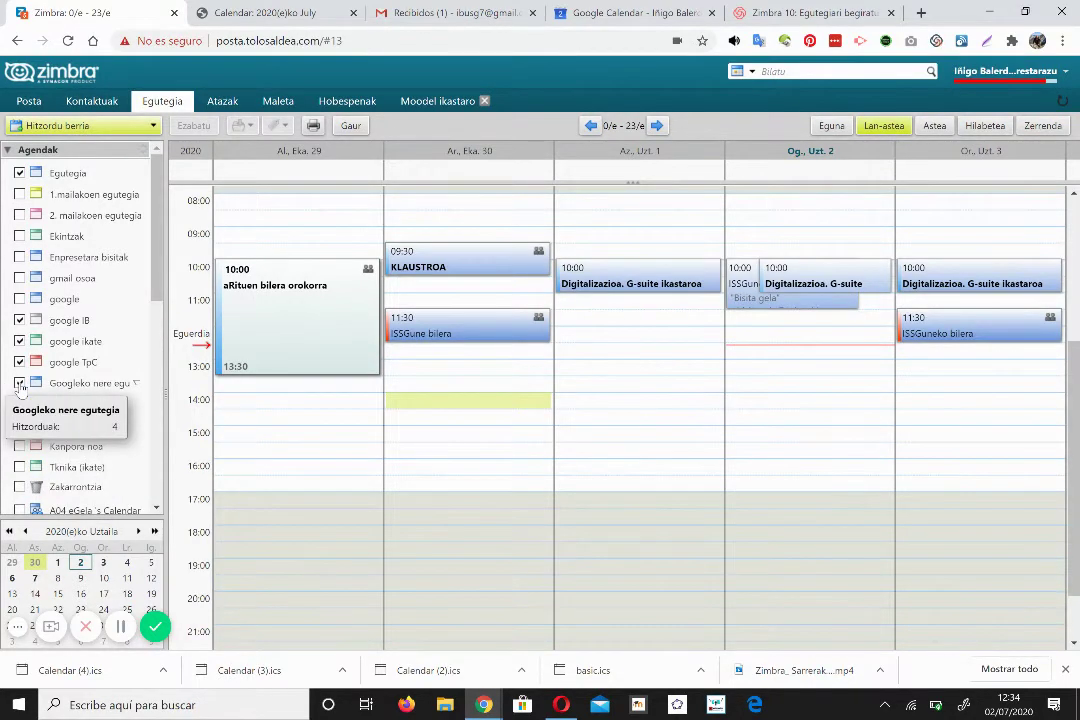
- Return Google Calendar from its settings to the month view, and hide the Googleko nere egutegia calendar in Zimbra
{"action": "left_click", "coordinate": [600, 14]}
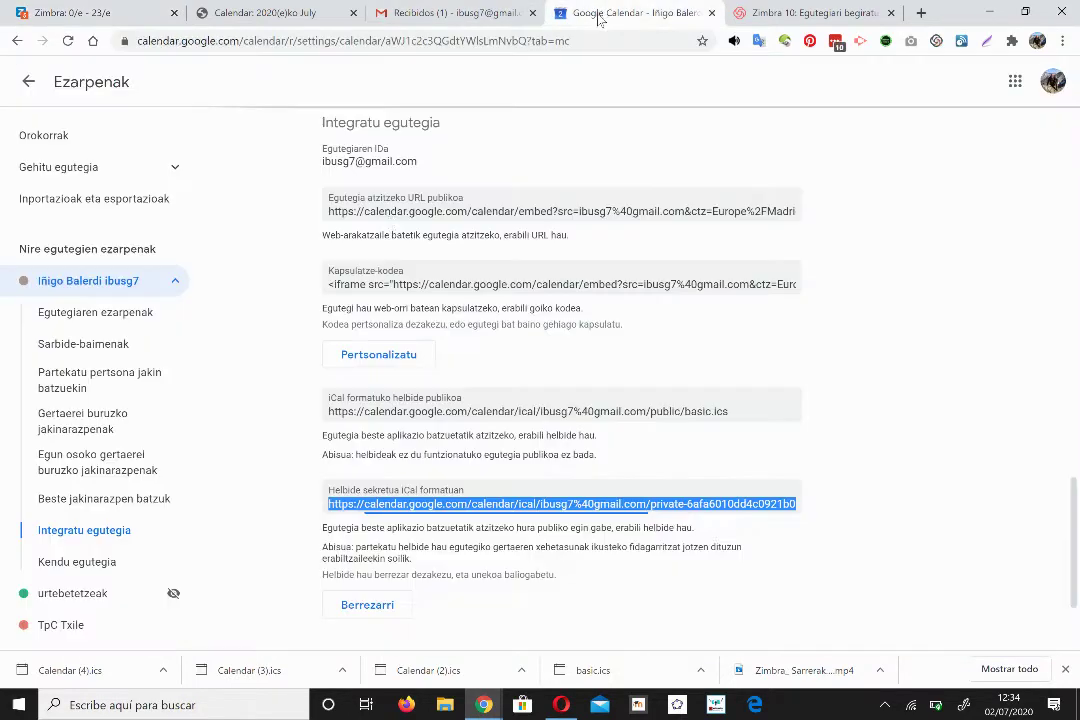
{"action": "left_click", "coordinate": [28, 82]}
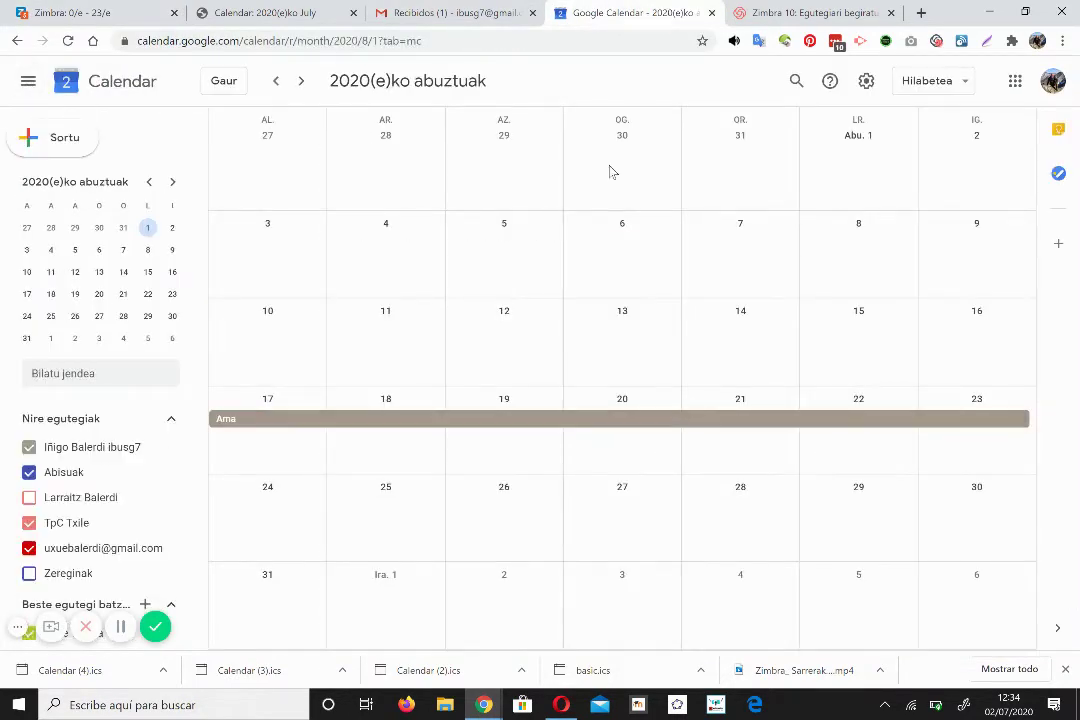
{"action": "left_click", "coordinate": [73, 12]}
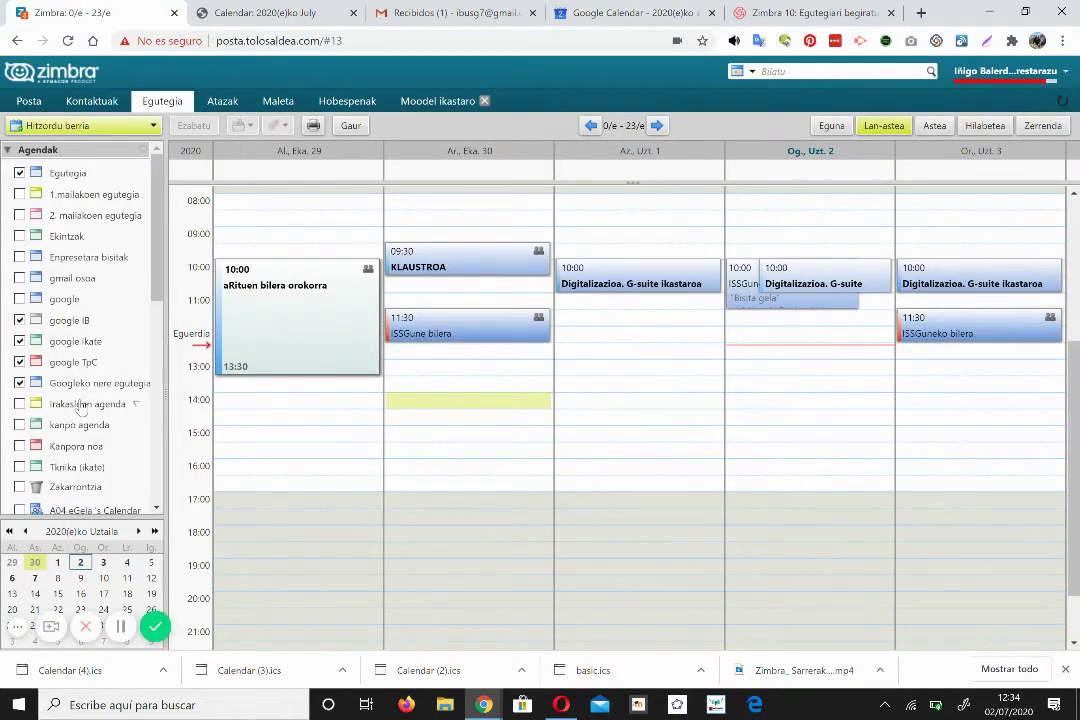
{"action": "left_click", "coordinate": [20, 384]}
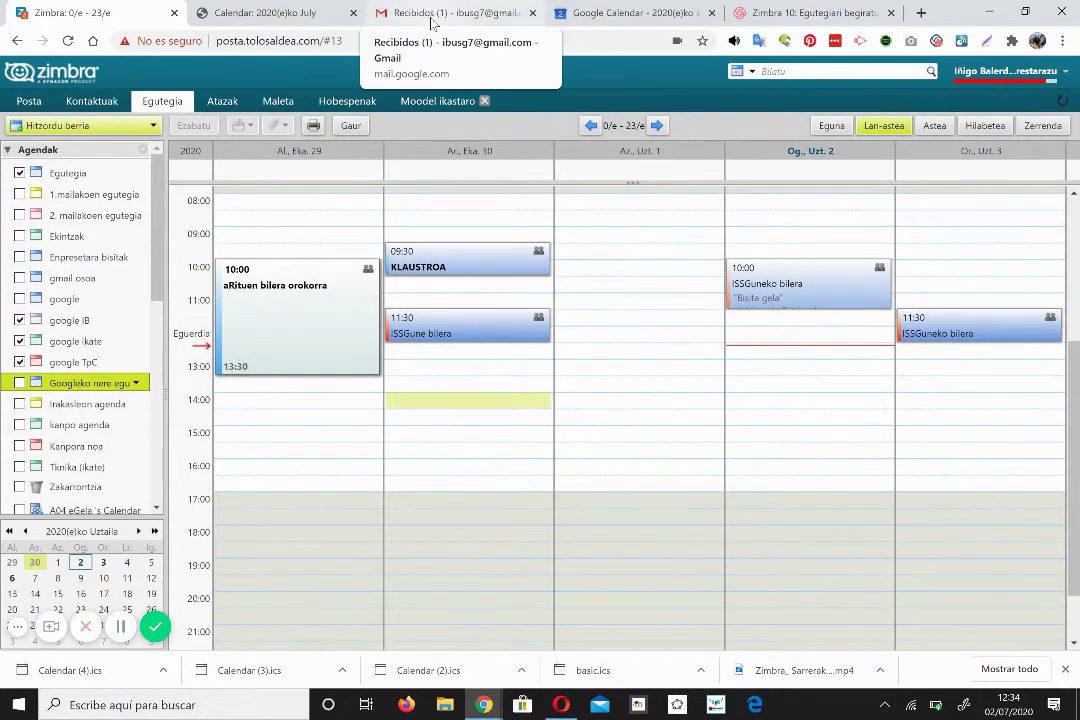
- Open the sharing properties of Zimbra's Egutegia calendar and copy its ICS link address
{"action": "left_click", "coordinate": [72, 176]}
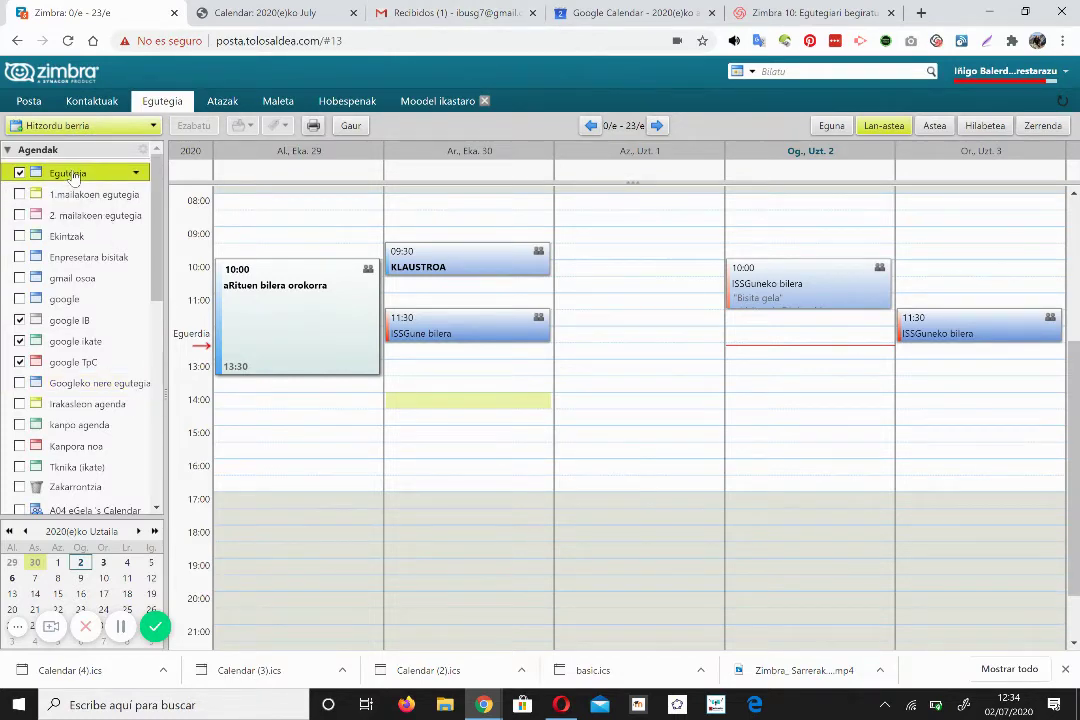
{"action": "left_click", "coordinate": [137, 176]}
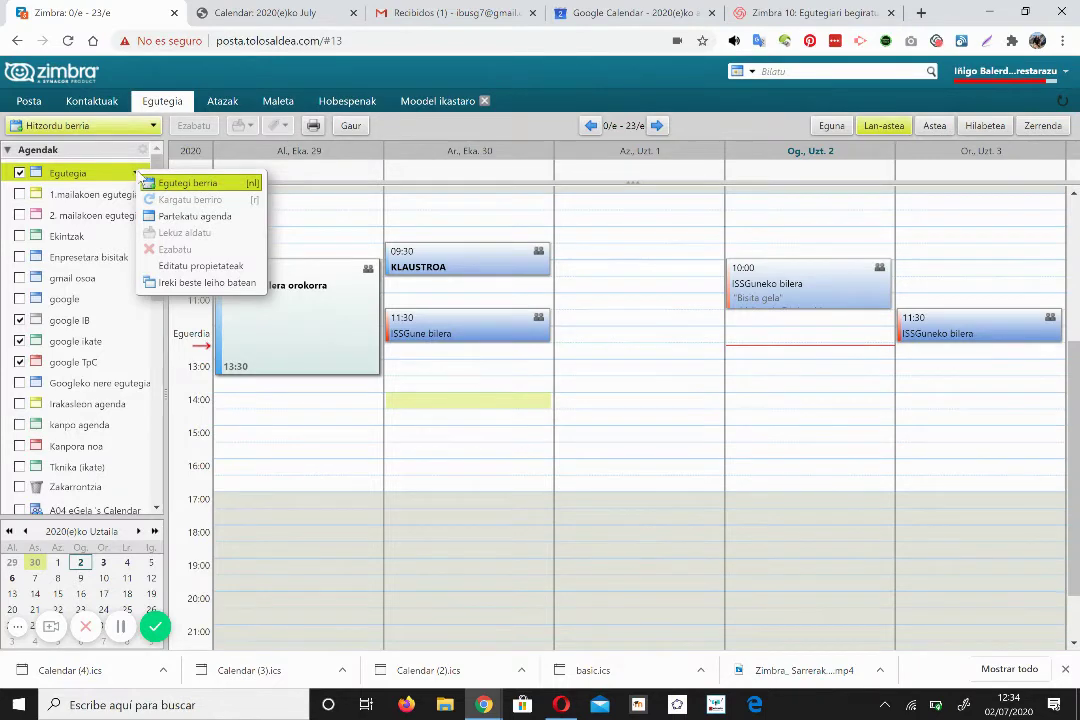
{"action": "left_click", "coordinate": [196, 222]}
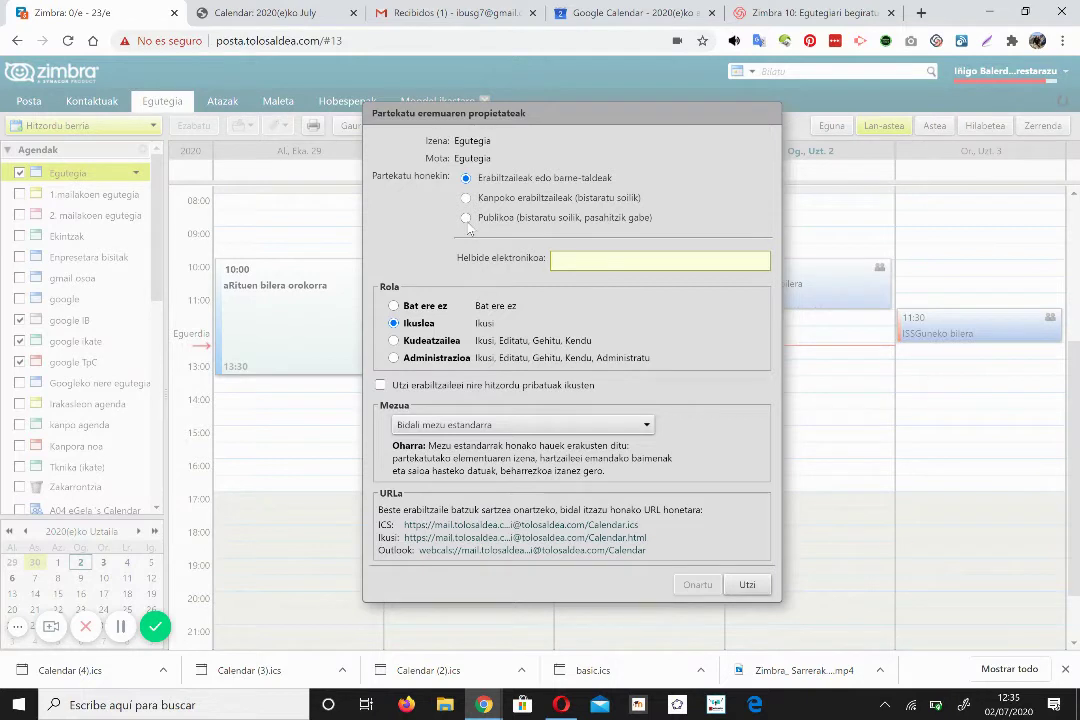
{"action": "right_click", "coordinate": [419, 533]}
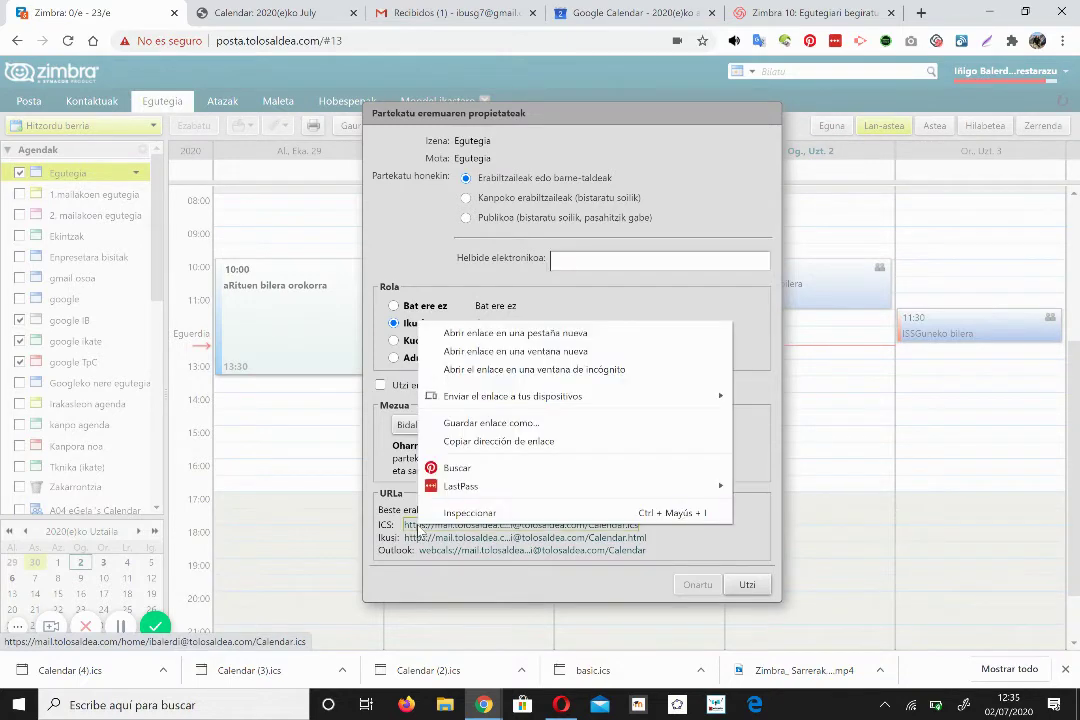
{"action": "mouse_move", "coordinate": [504, 482]}
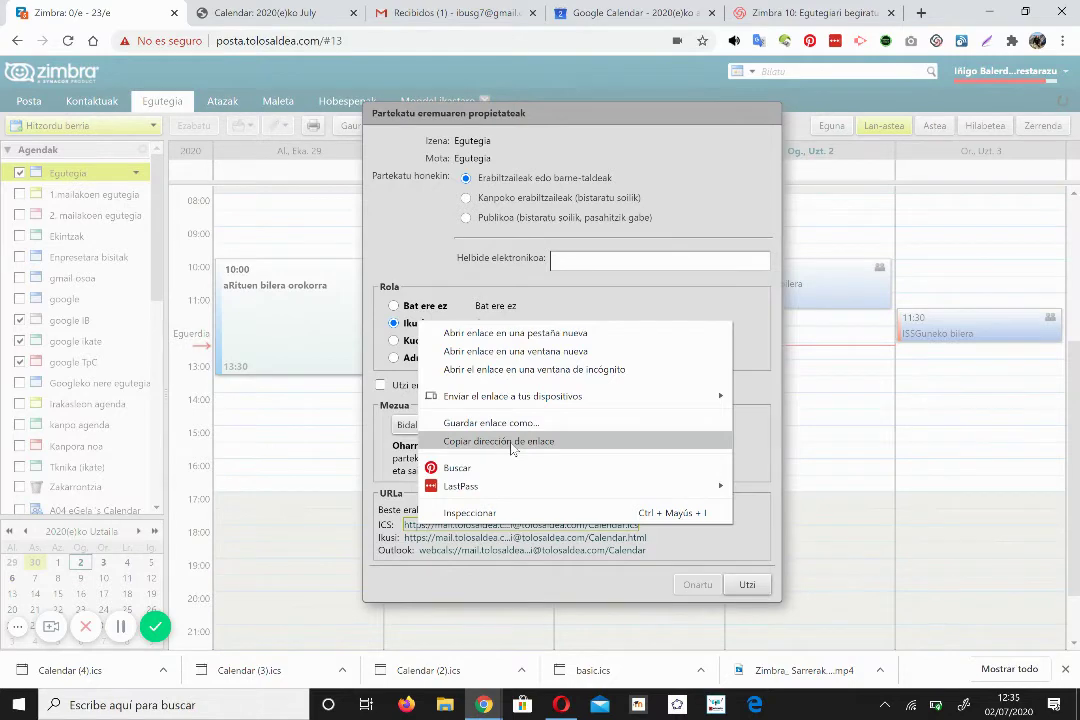
{"action": "left_click", "coordinate": [511, 448]}
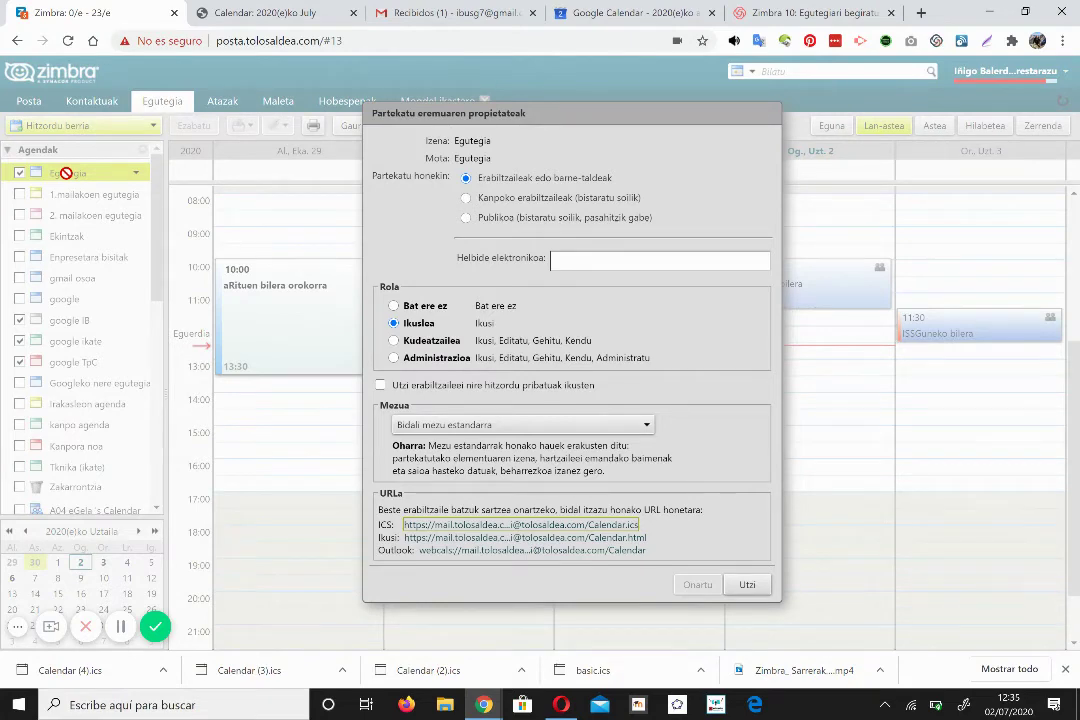
- Switch to Google Calendar and add another calendar by URL using the copied Zimbra ICS address
{"action": "left_click", "coordinate": [620, 13]}
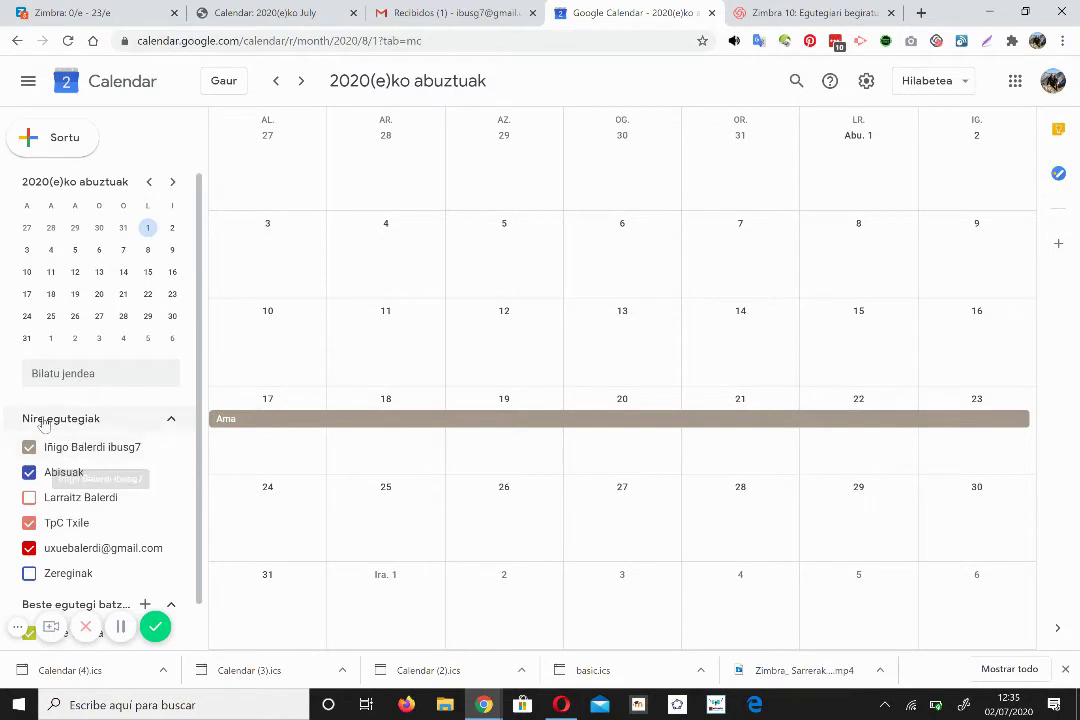
{"action": "scroll", "coordinate": [165, 560], "scroll_direction": "down", "scroll_amount": 1}
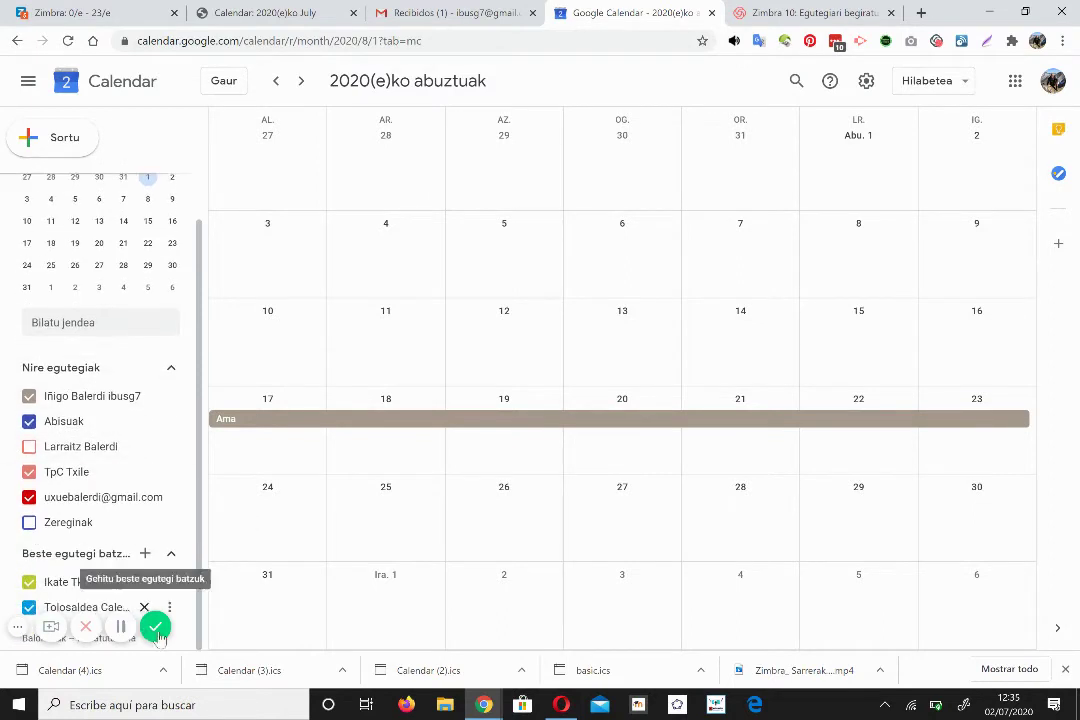
{"action": "left_click", "coordinate": [145, 555]}
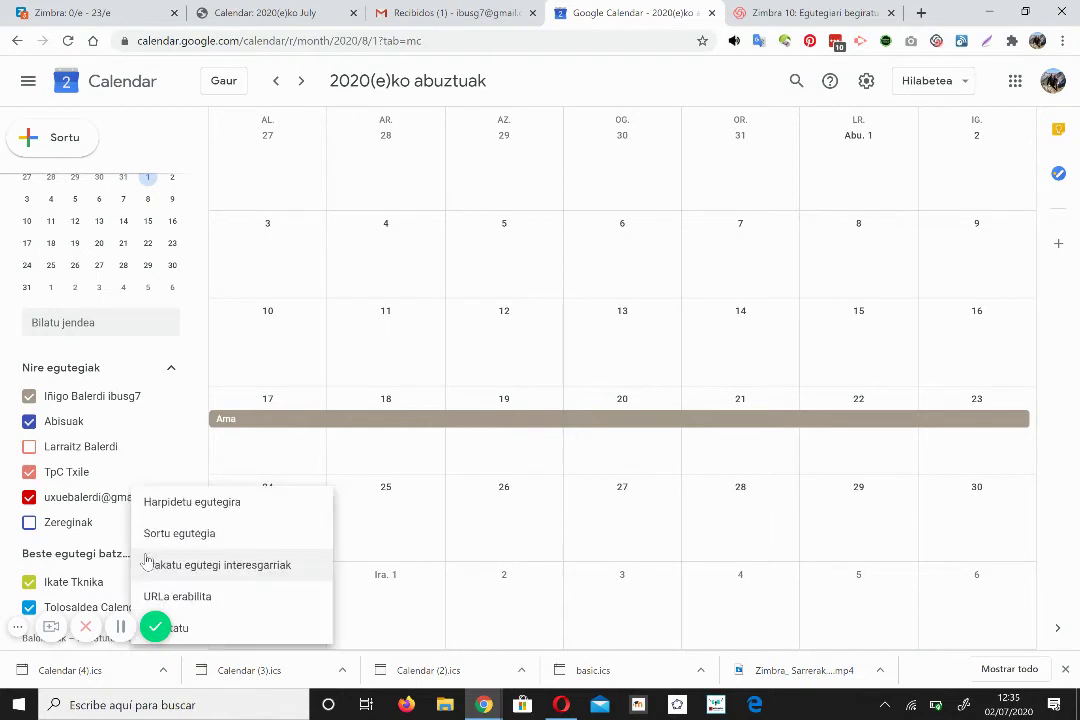
{"action": "left_click", "coordinate": [203, 599]}
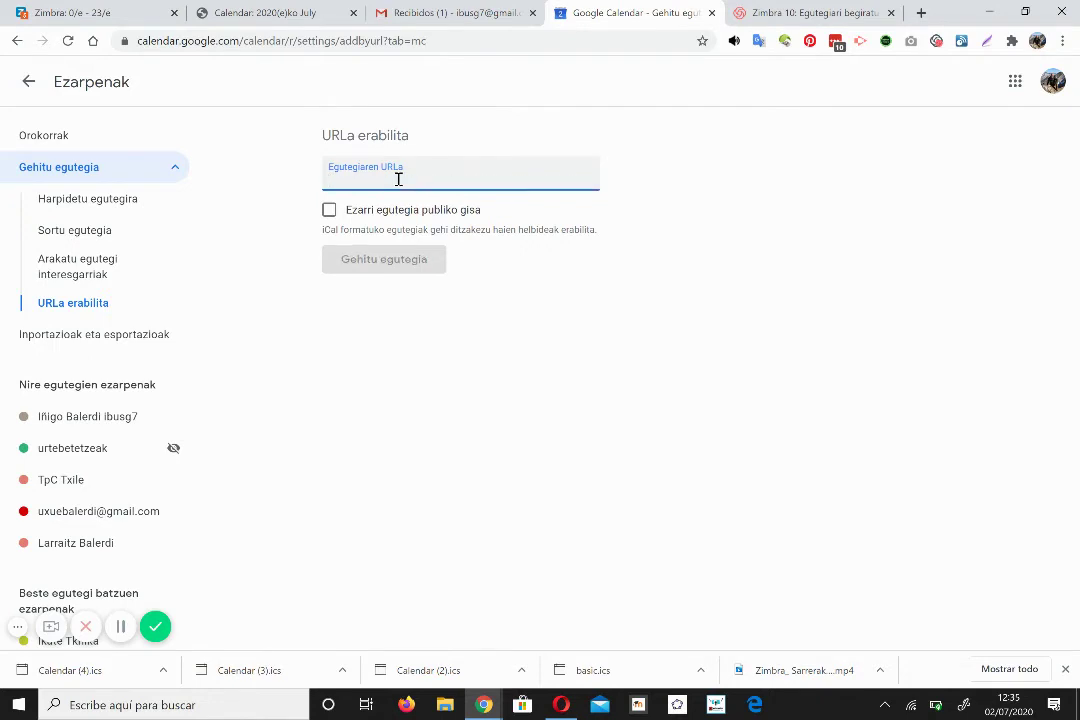
{"action": "key", "text": "ctrl+v"}
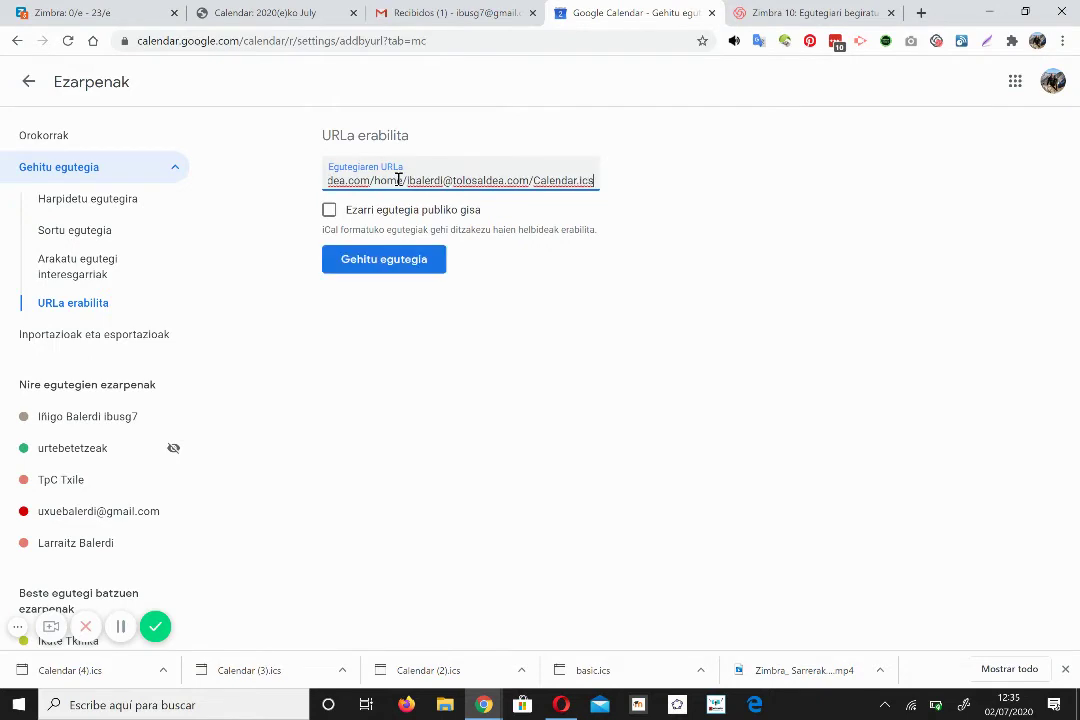
{"action": "left_click", "coordinate": [381, 262]}
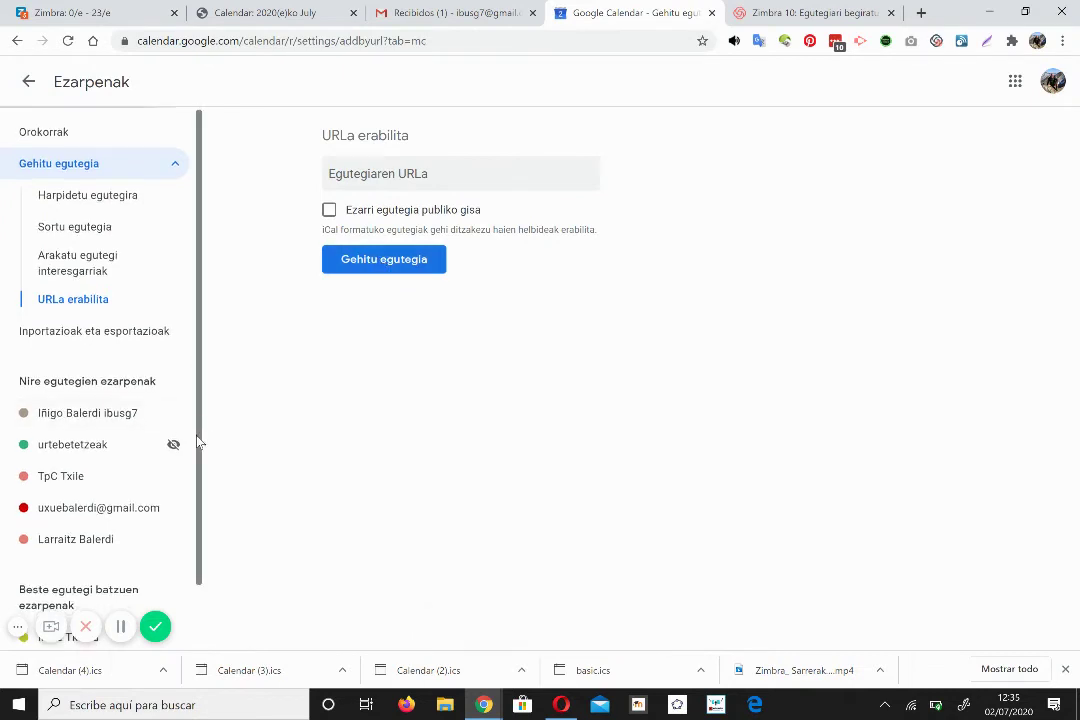
- Return from the settings to the month view and show July 2020 with the newly subscribed calendar
{"action": "left_click_drag", "start_coordinate": [202, 441], "coordinate": [193, 576]}
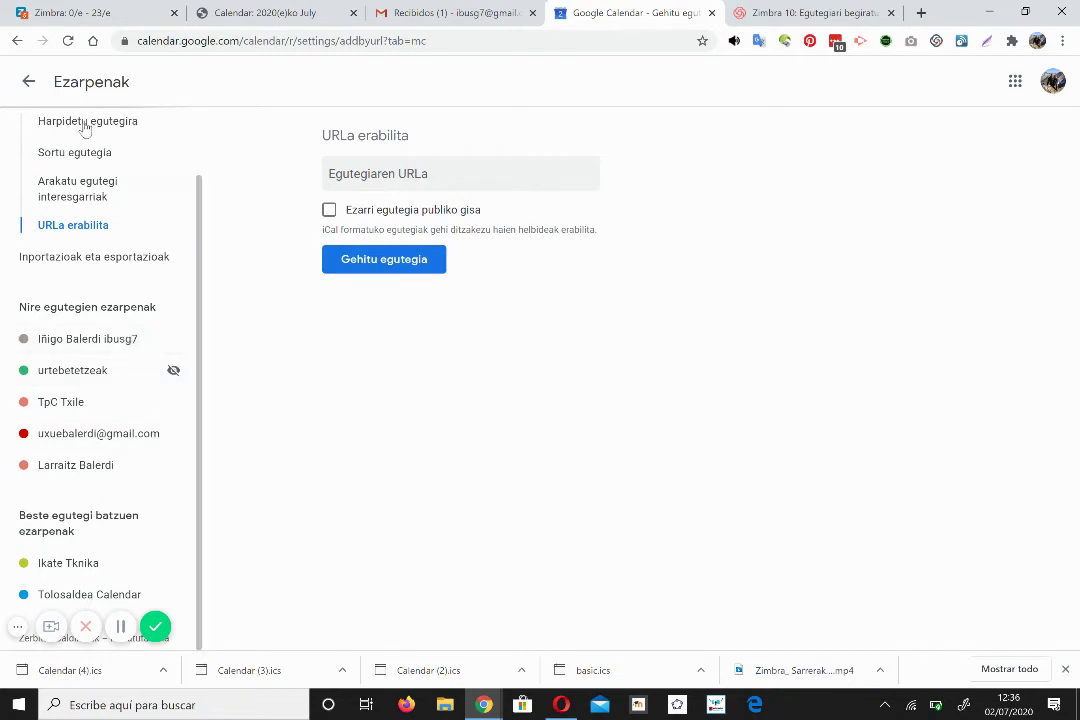
{"action": "left_click", "coordinate": [17, 44]}
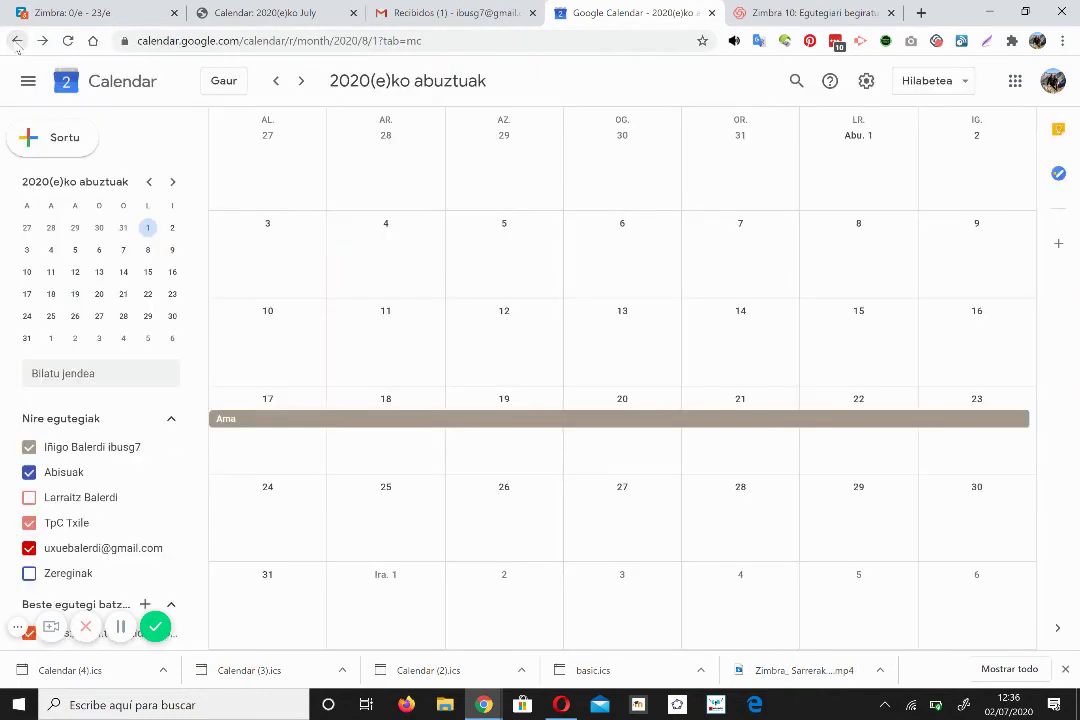
{"action": "scroll", "coordinate": [132, 415], "scroll_direction": "down", "scroll_amount": 2}
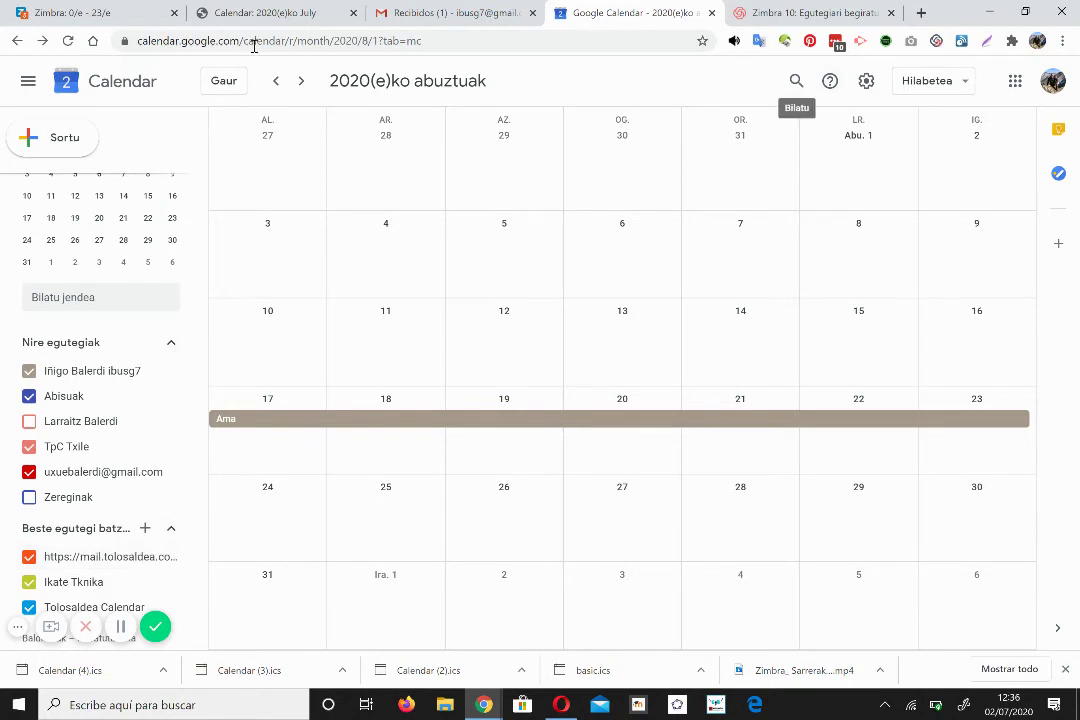
{"action": "left_click", "coordinate": [278, 82]}
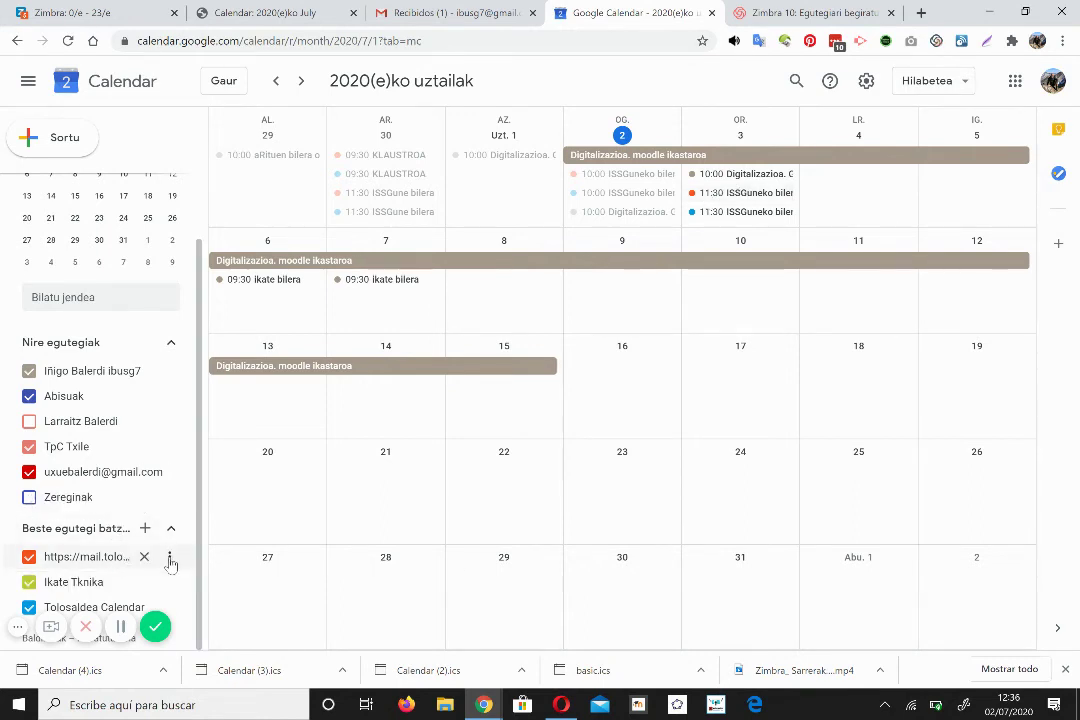
- Rename the subscribed Zimbra calendar, listed by its ICS address, as "Zimbrako nere egutegia" in its settings and return to the month view
{"action": "left_click", "coordinate": [170, 560]}
{"action": "left_click", "coordinate": [199, 512]}
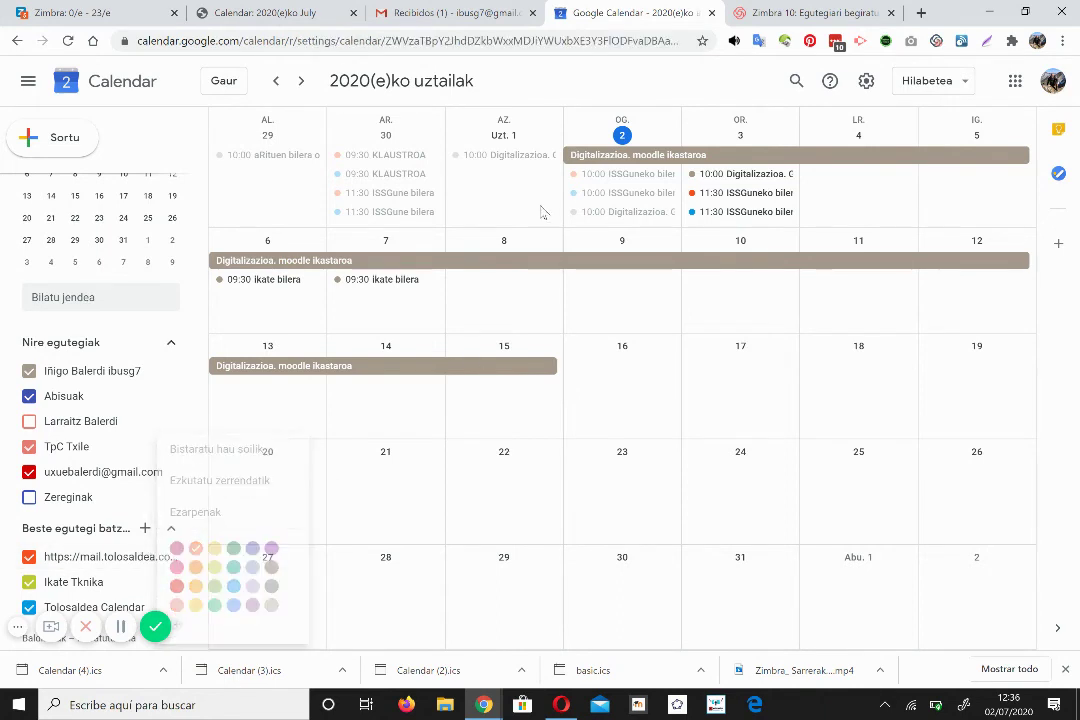
{"action": "triple_click", "coordinate": [414, 182]}
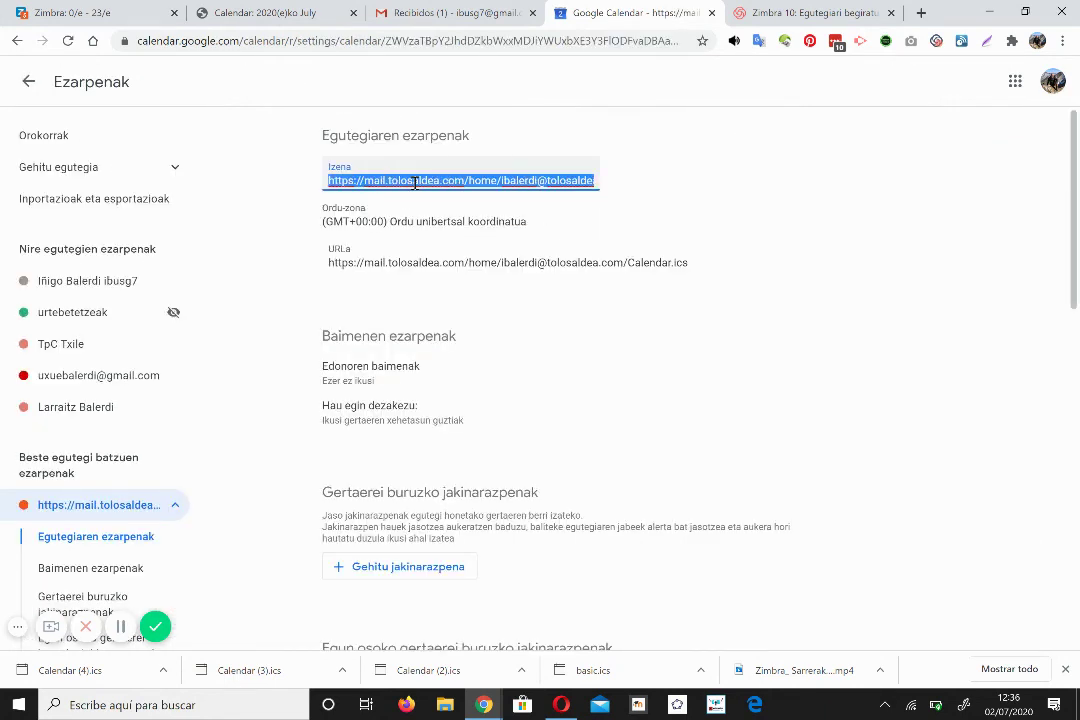
{"action": "type", "text": "Z"}
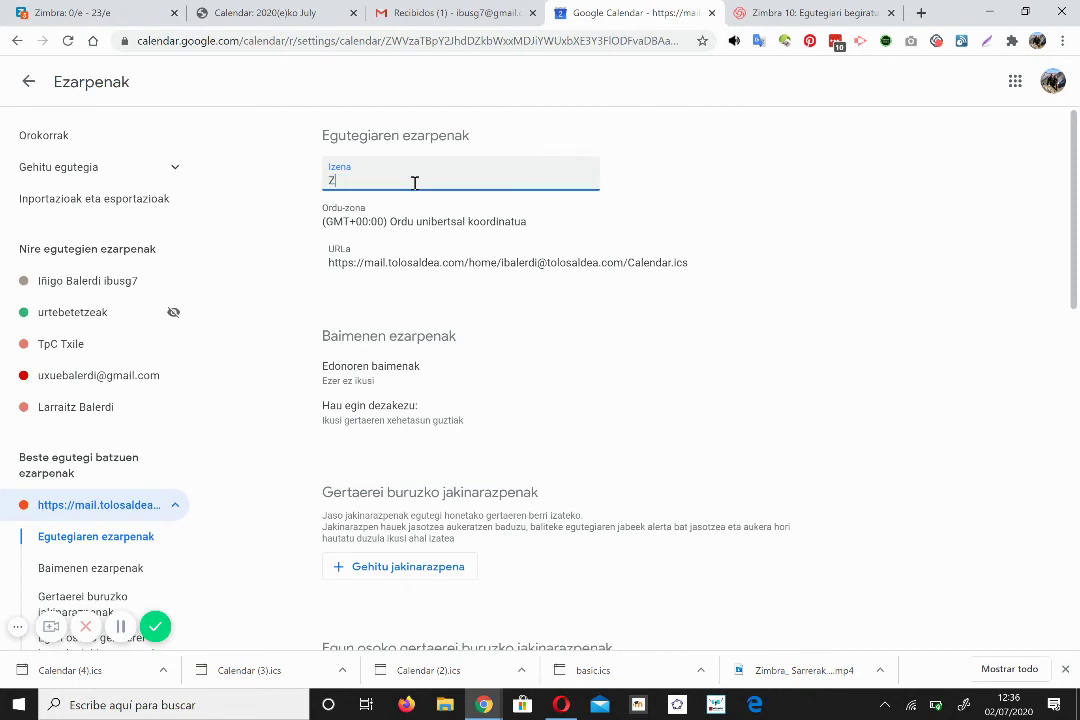
{"action": "type", "text": "imbrako nere egutegia"}
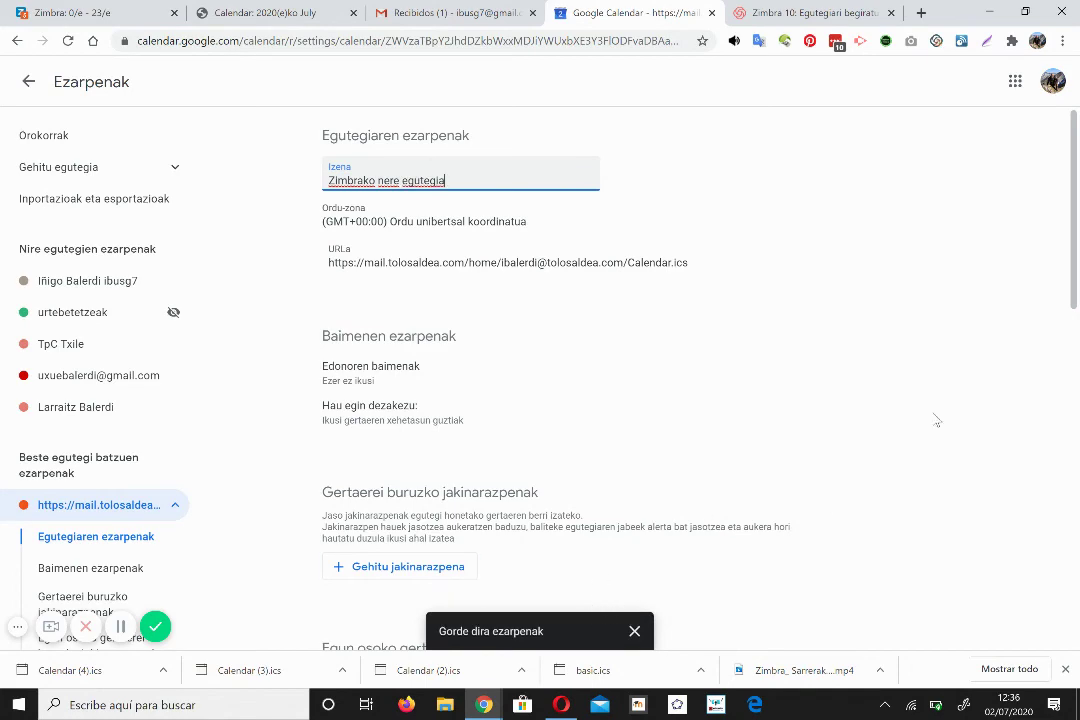
{"action": "scroll", "coordinate": [868, 250], "scroll_direction": "down", "scroll_amount": 10}
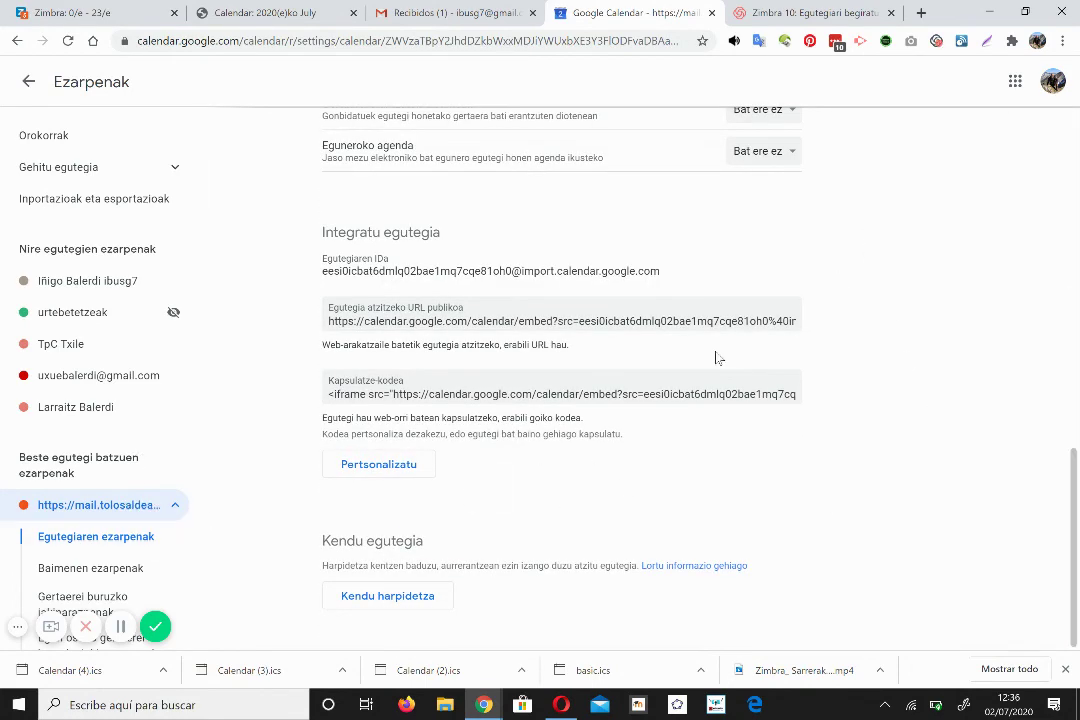
{"action": "scroll", "coordinate": [716, 358], "scroll_direction": "up", "scroll_amount": 10}
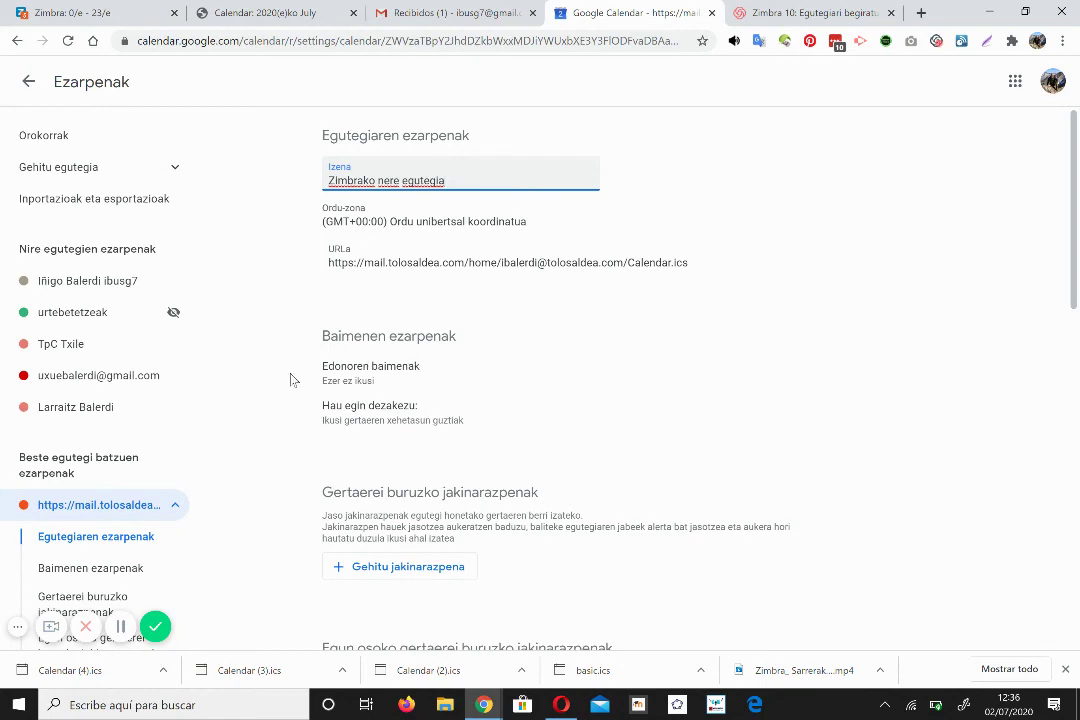
{"action": "left_click", "coordinate": [28, 81]}
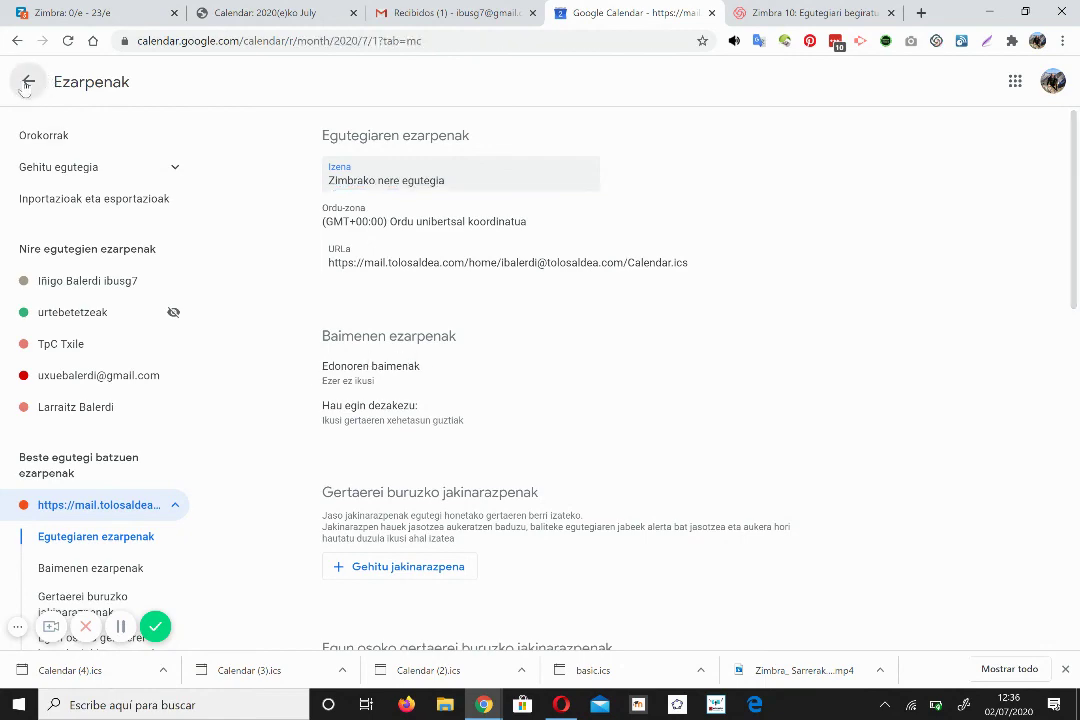
{"action": "scroll", "coordinate": [100, 510], "scroll_direction": "down", "scroll_amount": 1}
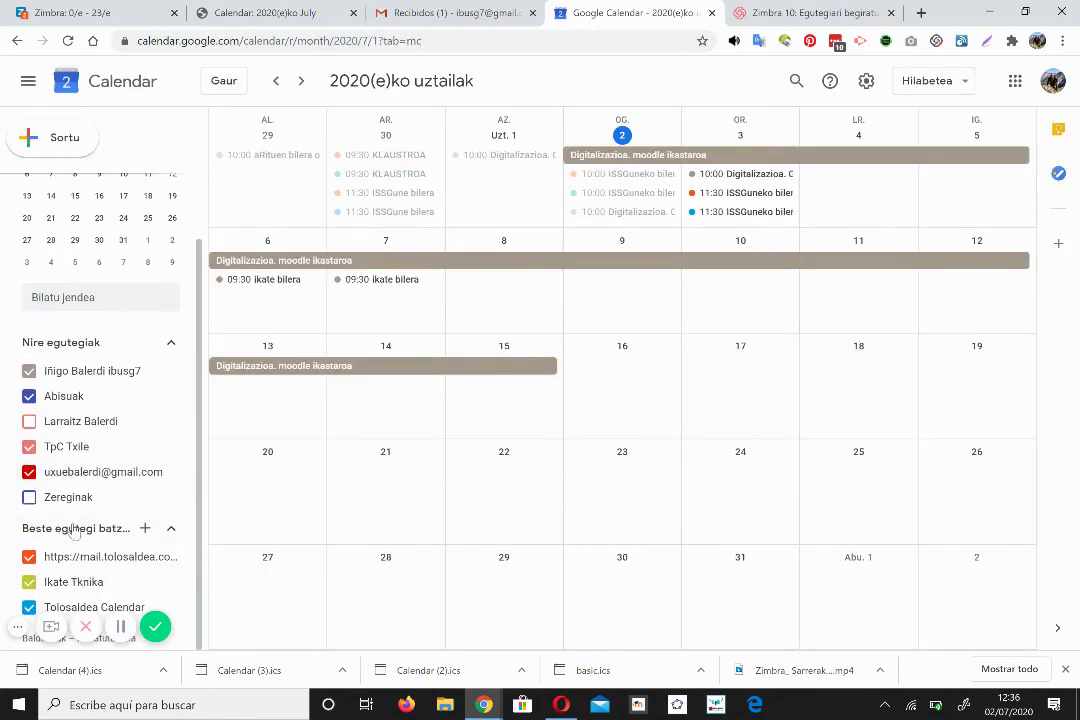